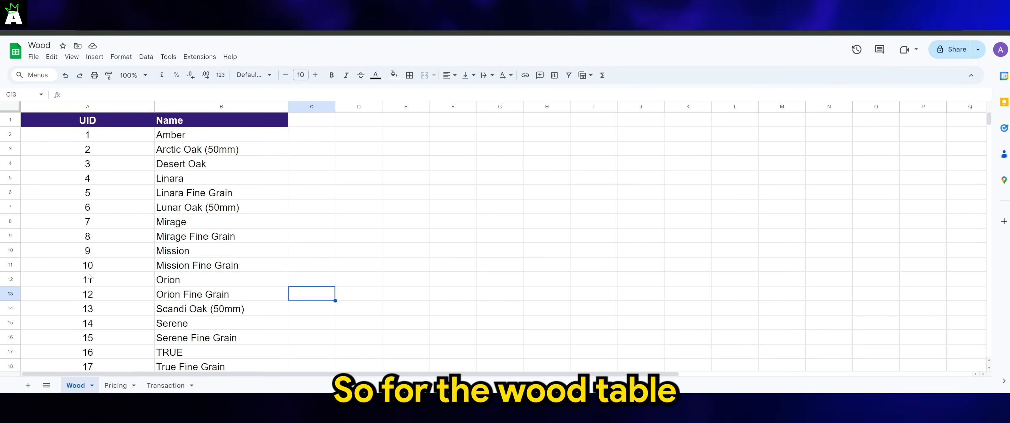
Examine the UID and Name columns of the Wood sheet
click(97, 108)
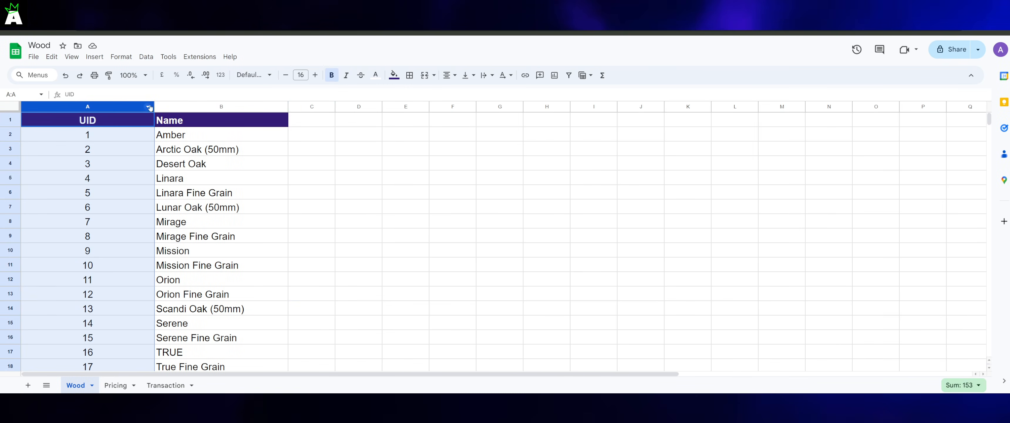
click(175, 108)
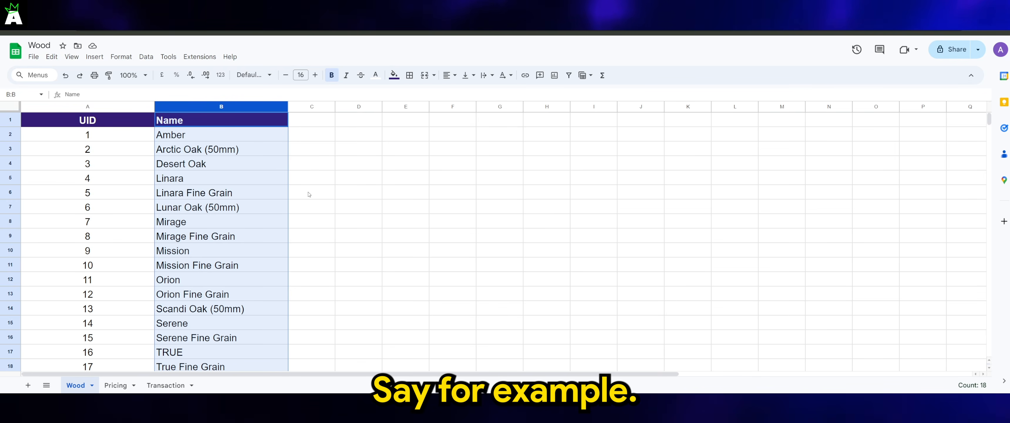
Open the Pricing sheet and examine its Drop-Width key column and its Drop (mm) and Width (mm) columns
click(116, 386)
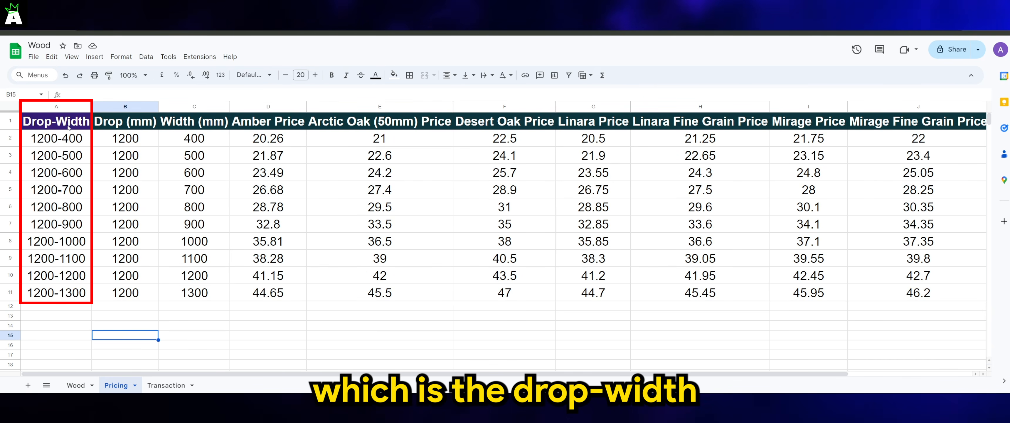
click(56, 107)
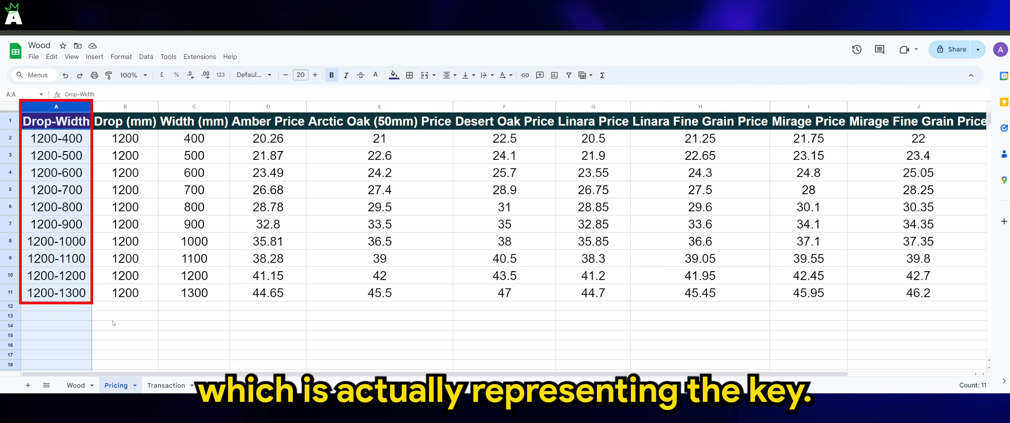
click(137, 336)
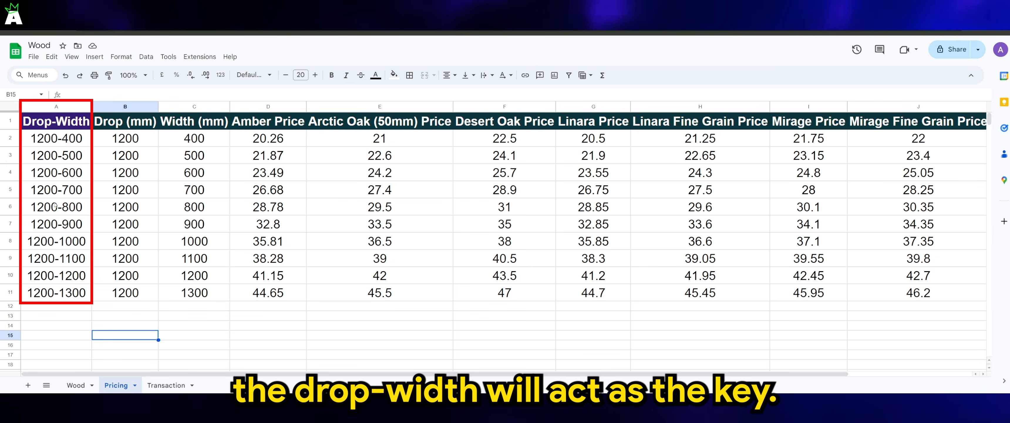
click(128, 107)
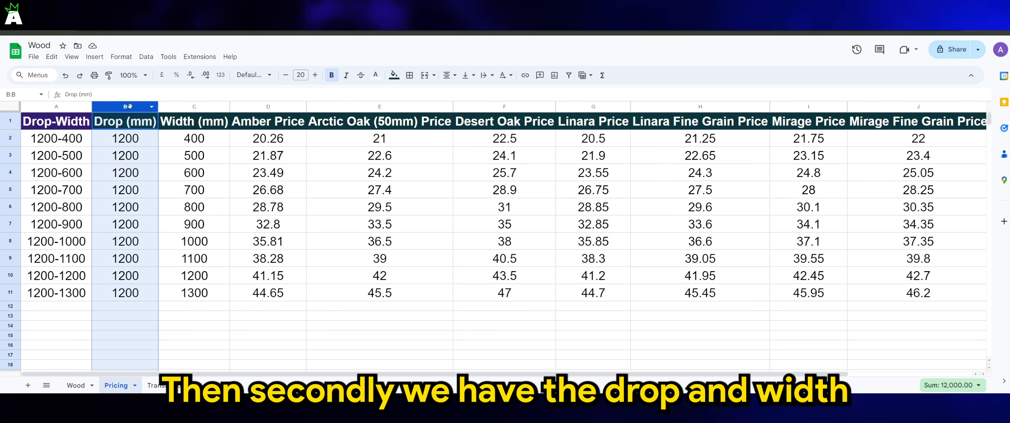
click(181, 107)
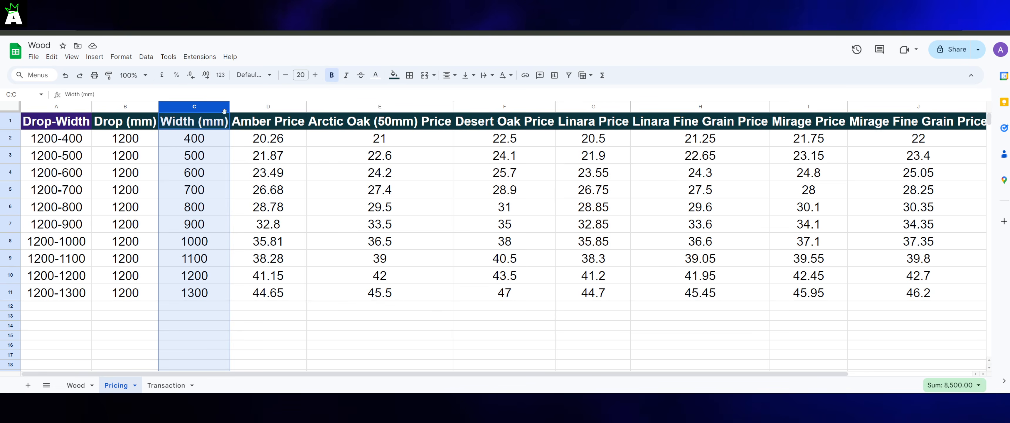
Go through the Pricing sheet's wood price columns one by one, from Amber Price to Mirage Fine Grain Price
click(270, 107)
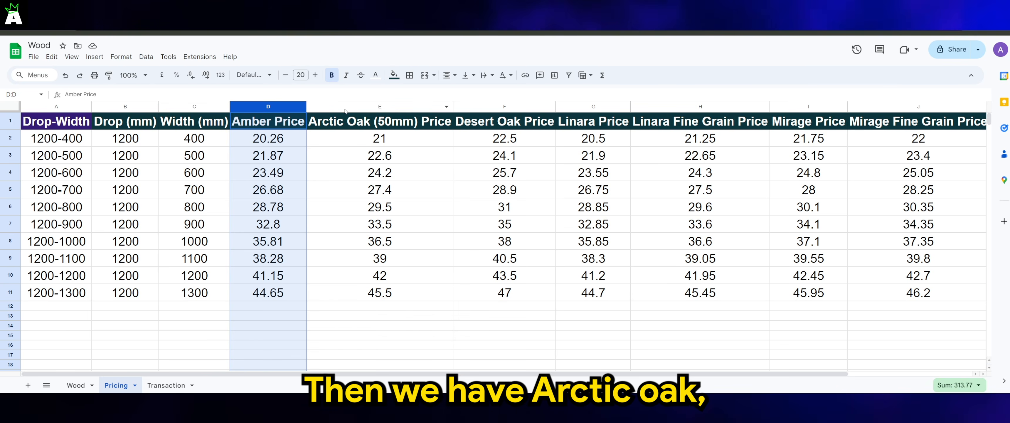
click(361, 107)
click(505, 107)
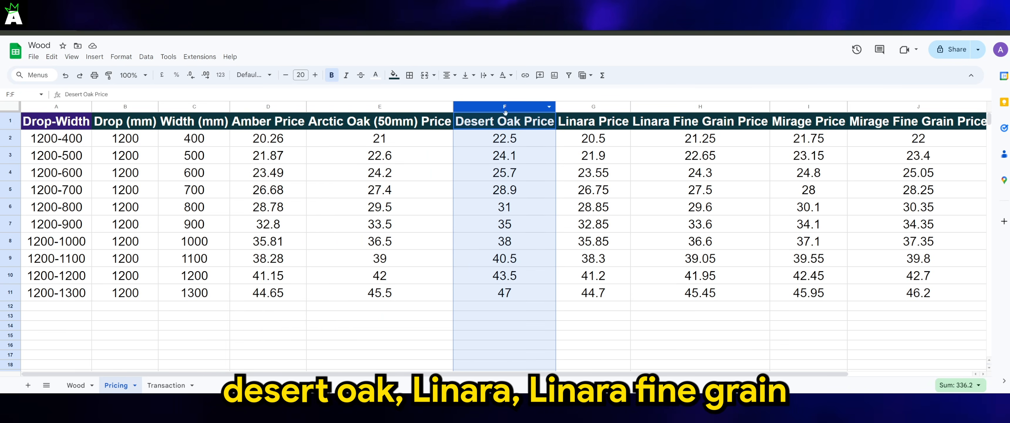
click(577, 107)
click(728, 108)
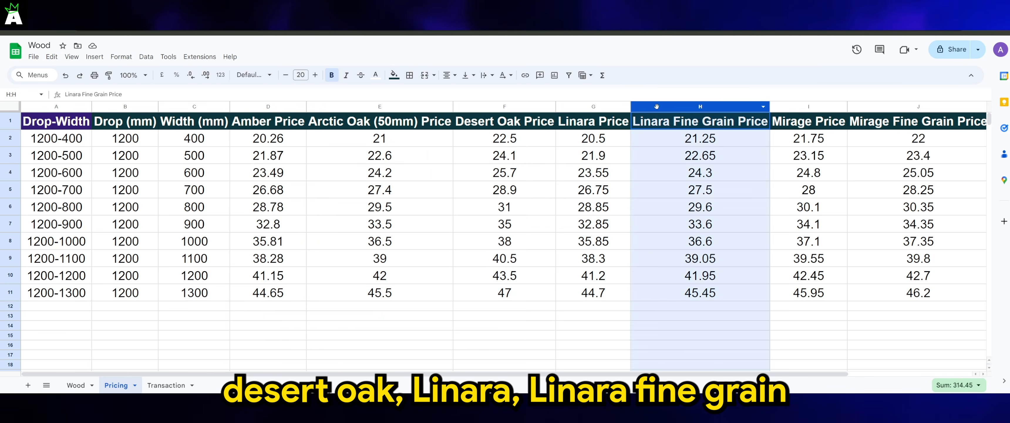
click(831, 108)
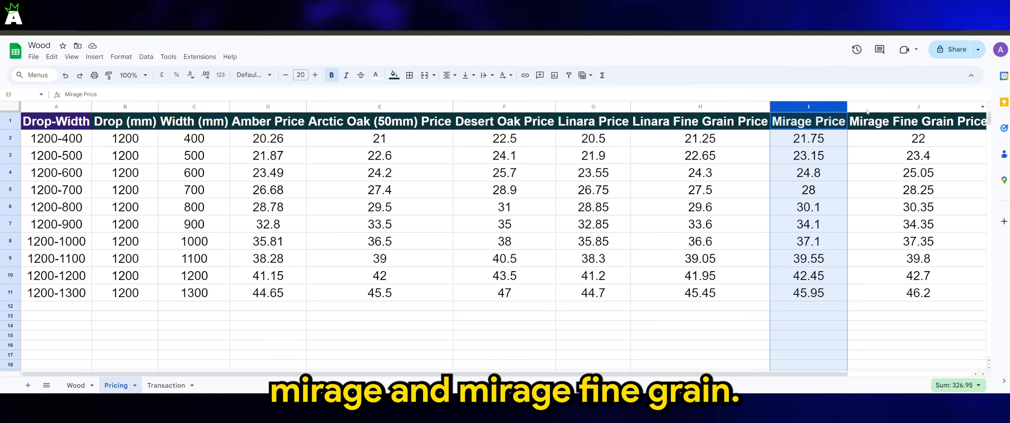
click(867, 109)
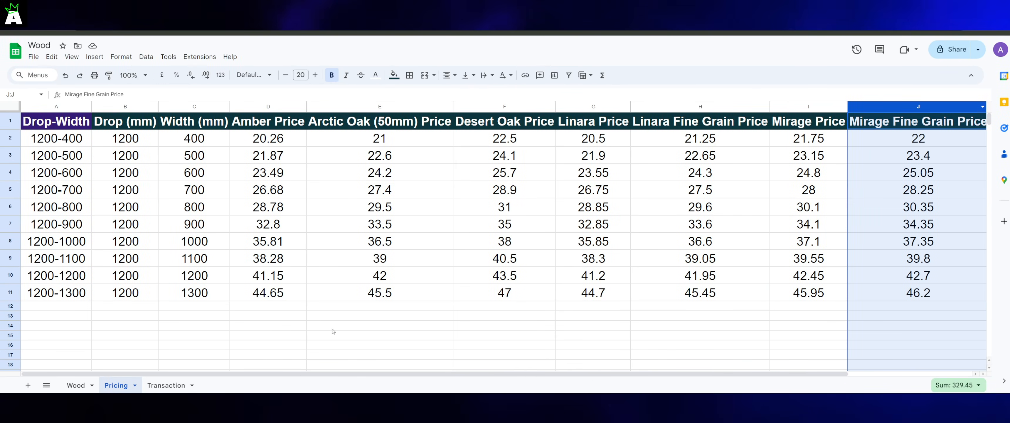
Open the Transaction sheet and examine its UID, Drop, Width, Wood Type and Price columns
click(159, 388)
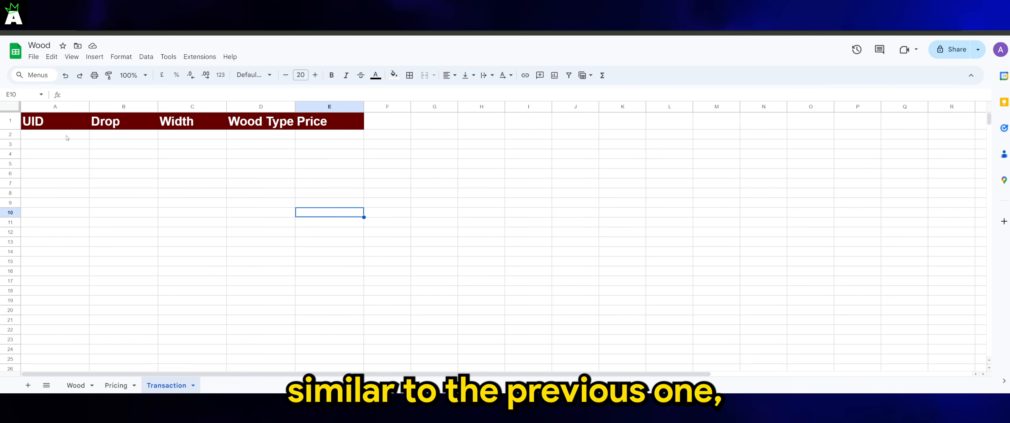
click(59, 106)
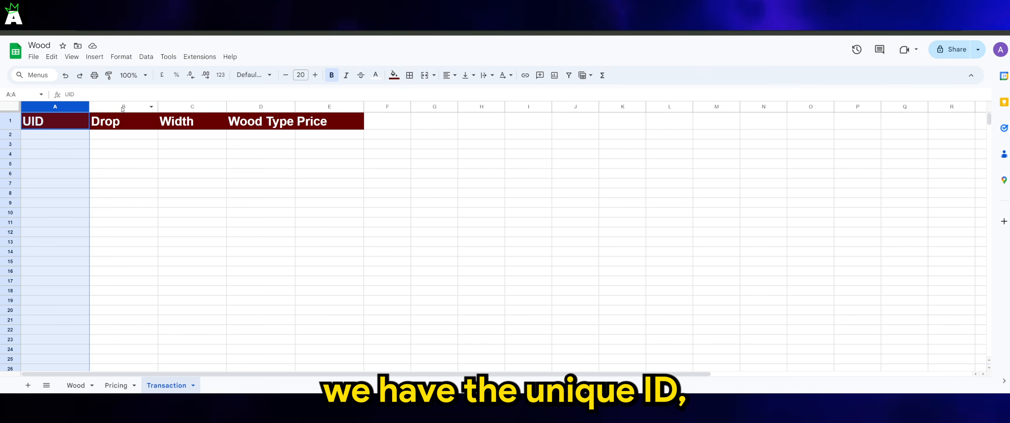
click(140, 106)
click(173, 106)
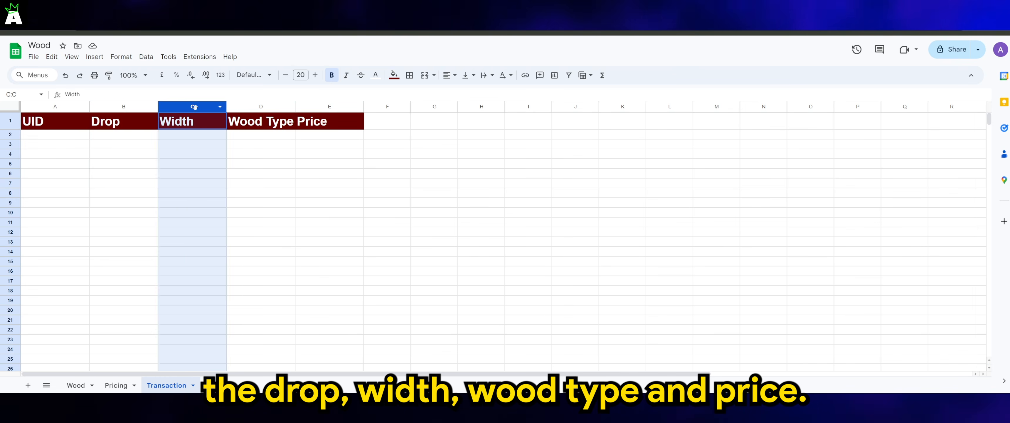
click(248, 106)
click(314, 108)
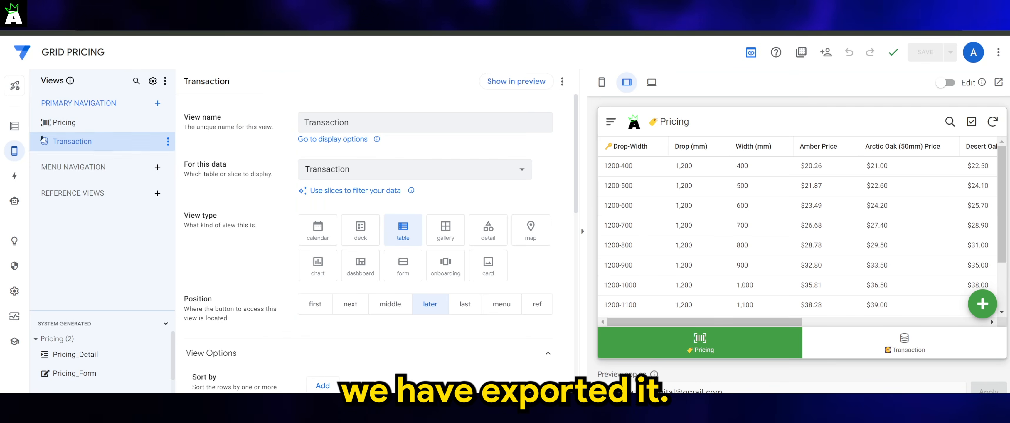
In the GRID PRICING app in AppSheet, show the data tables and look through Pricing and Transaction
click(15, 129)
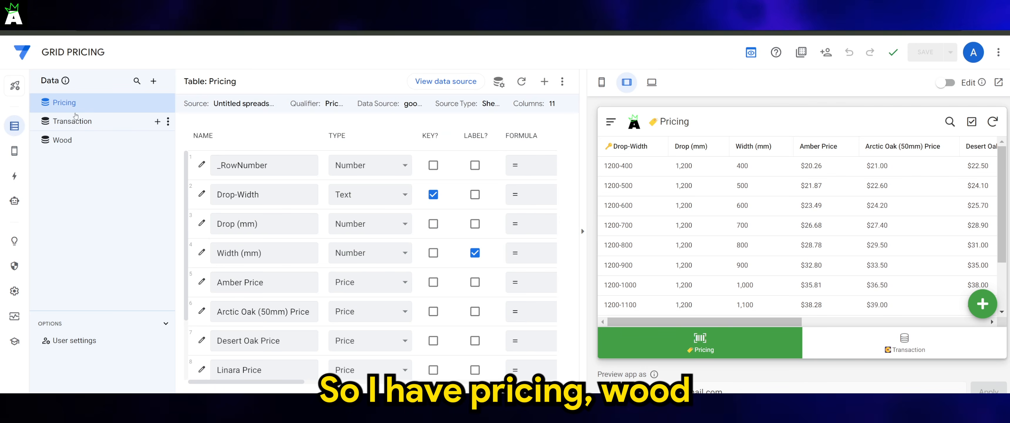
click(72, 122)
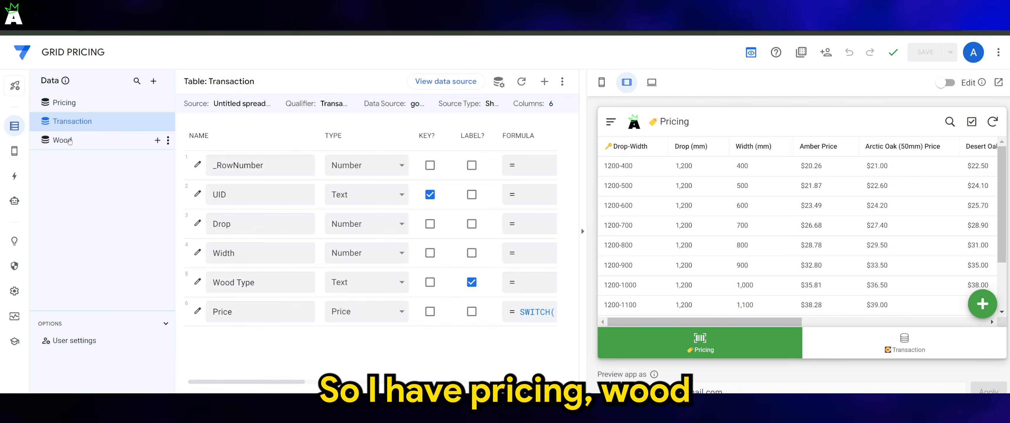
click(74, 105)
click(72, 125)
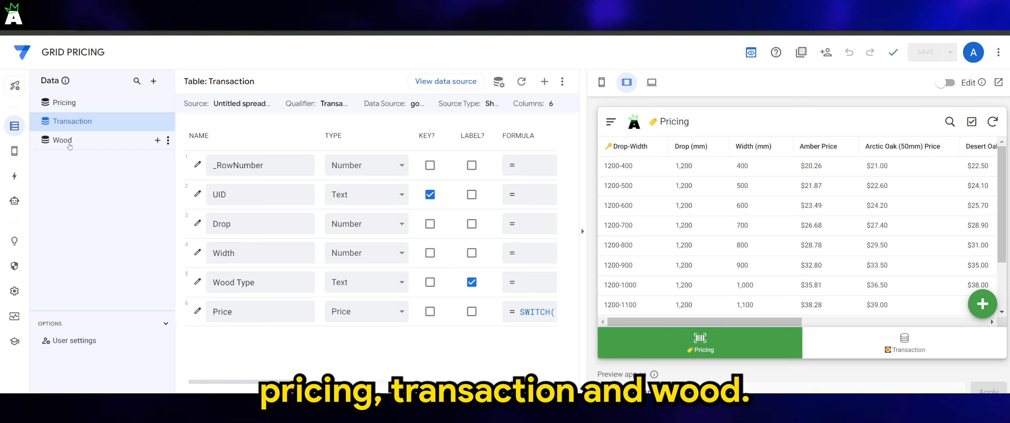
Open the Wood data table and examine its UID and Name columns
click(69, 147)
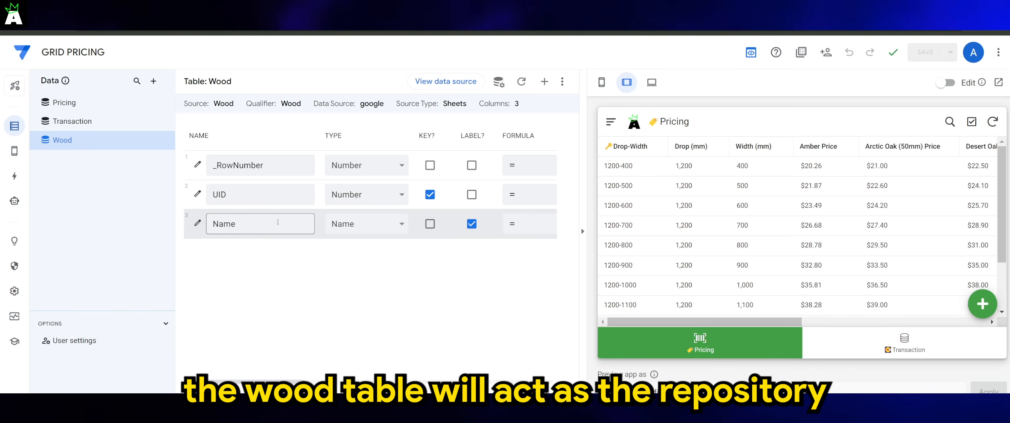
click(610, 120)
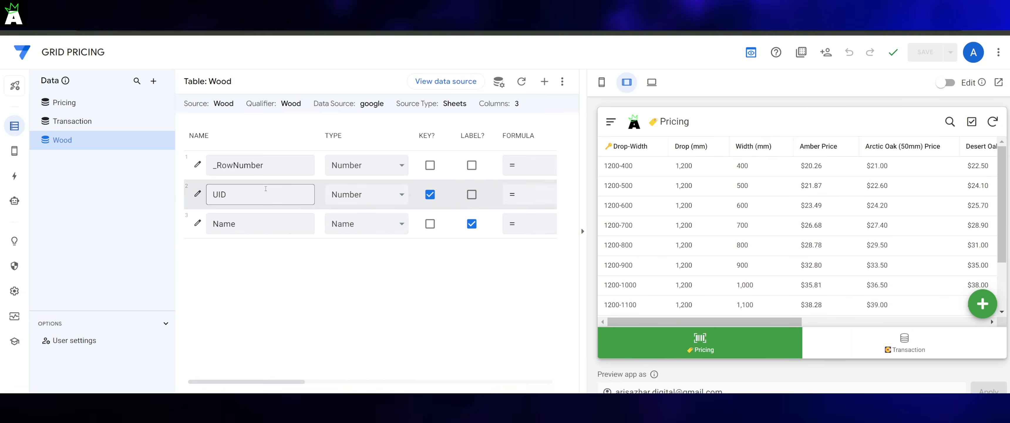
click(254, 224)
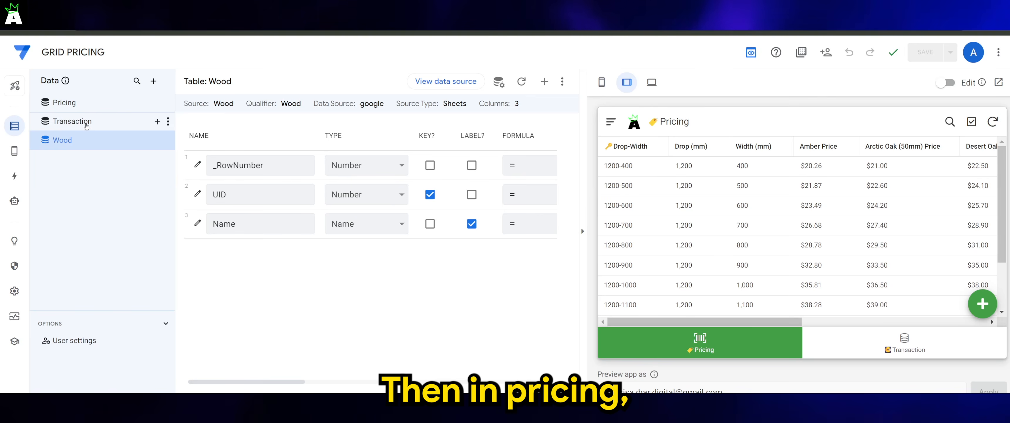
Review the Pricing data table's wood price columns and Drop-Width key, and look across the pricing grid in the app preview
click(83, 108)
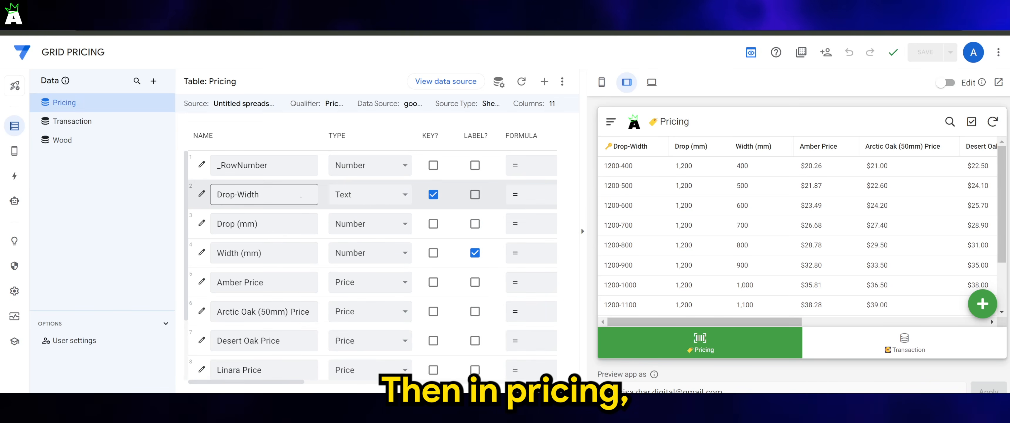
scroll(311, 203, down, 2)
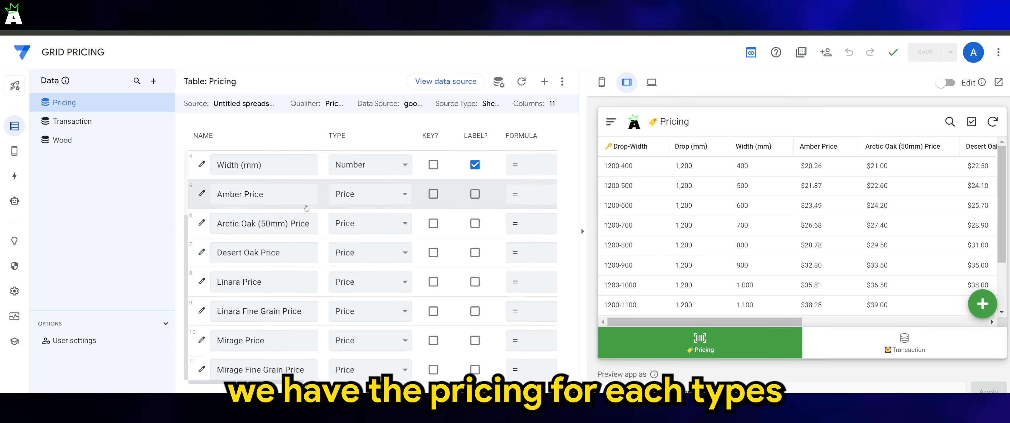
scroll(314, 309, up, 3)
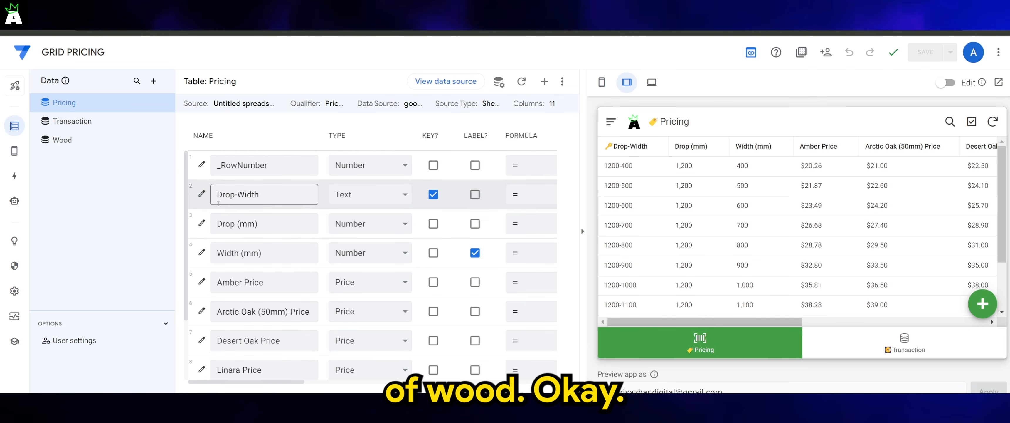
drag(440, 137, 423, 136)
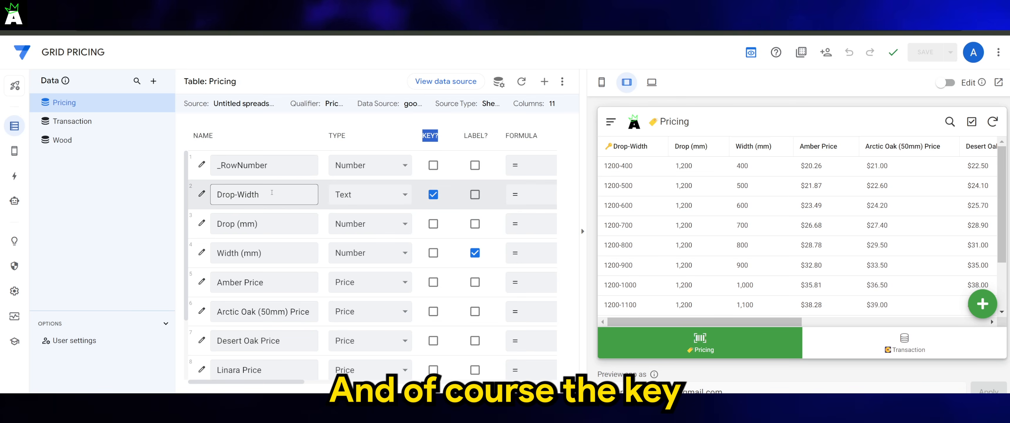
drag(243, 86, 208, 82)
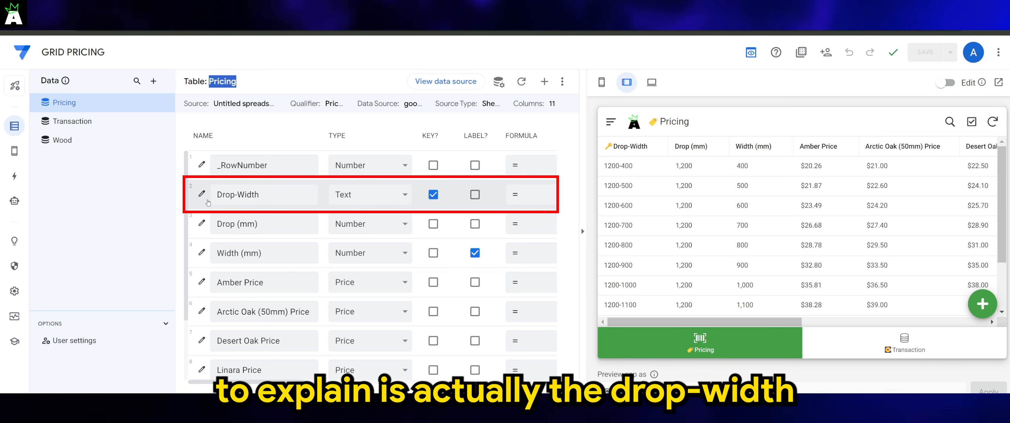
drag(217, 194, 261, 194)
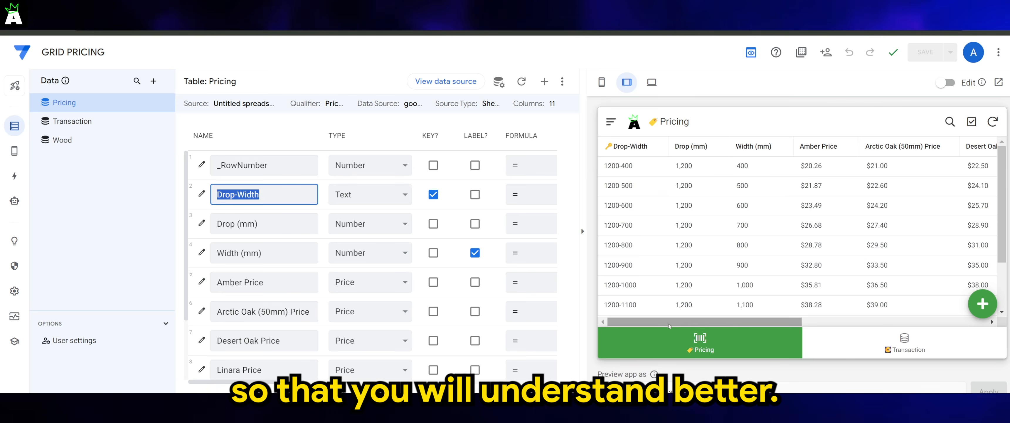
drag(673, 326, 701, 327)
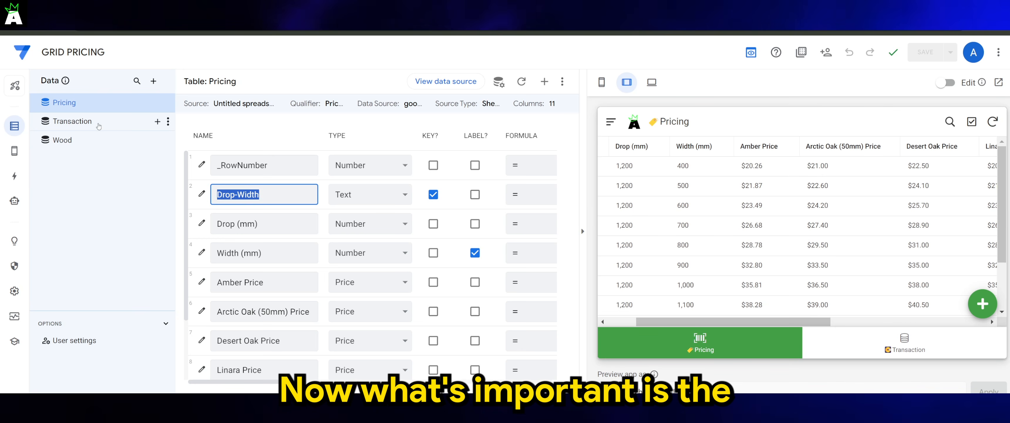
Open the Transaction data table and go through its UID, Drop, Width, Wood Type and Price columns
click(99, 124)
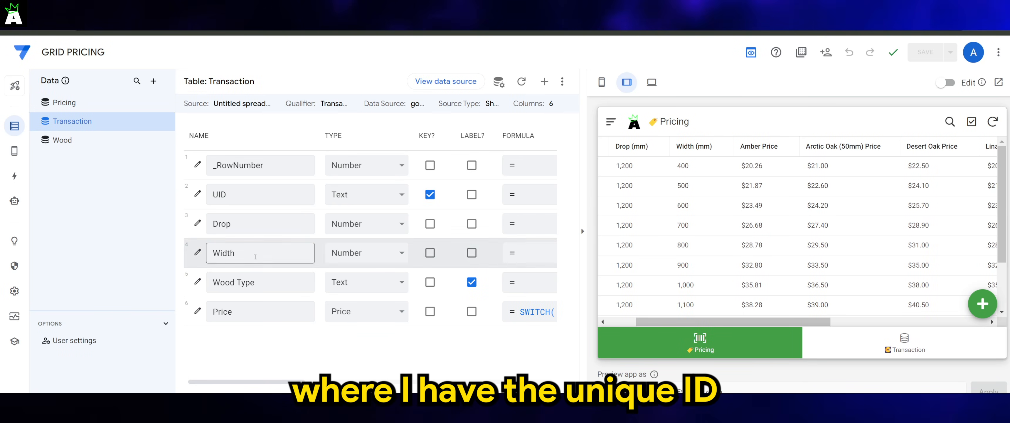
click(253, 198)
click(252, 226)
click(256, 254)
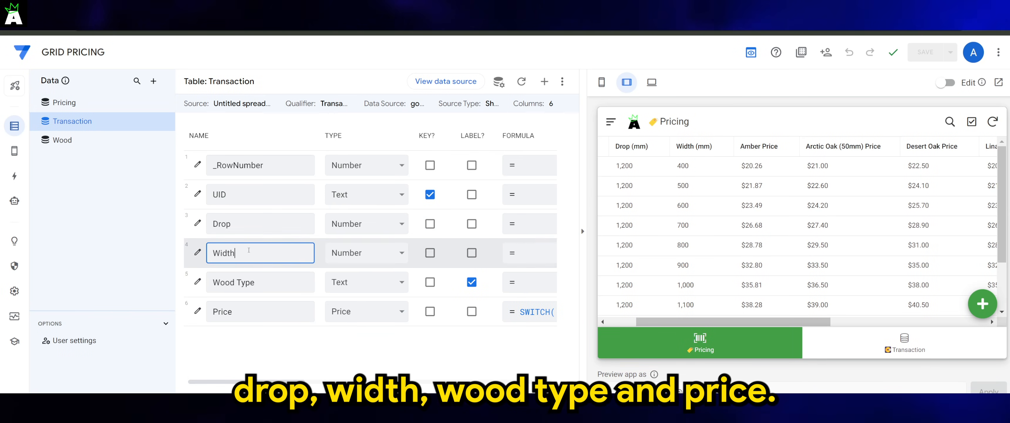
click(265, 283)
click(269, 313)
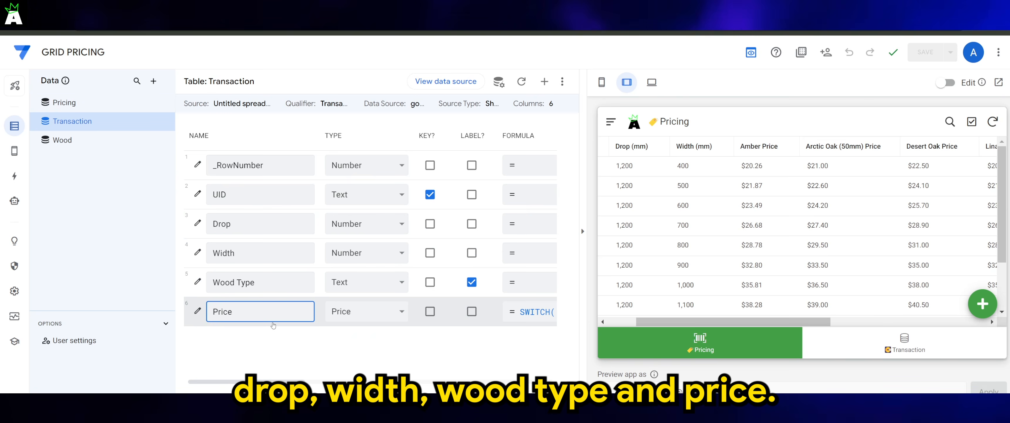
click(292, 356)
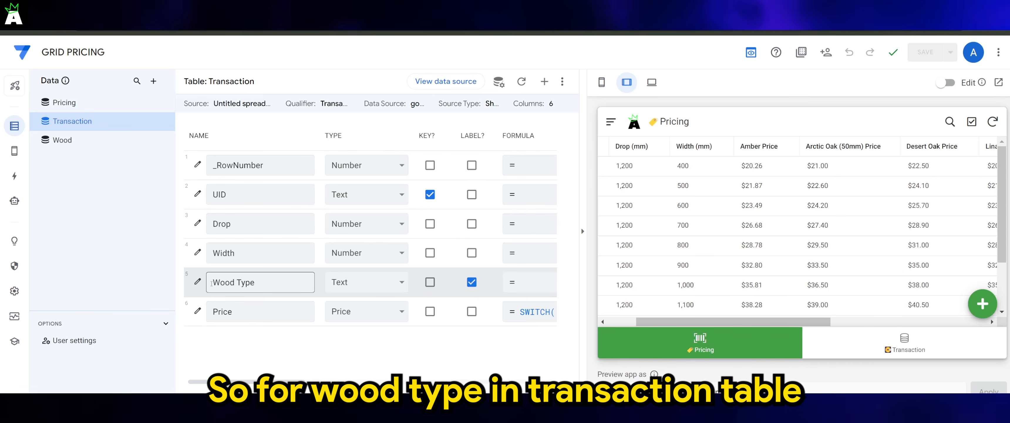
Open the Valid If formula in the data validity settings of the Transaction table's Wood Type column
click(197, 282)
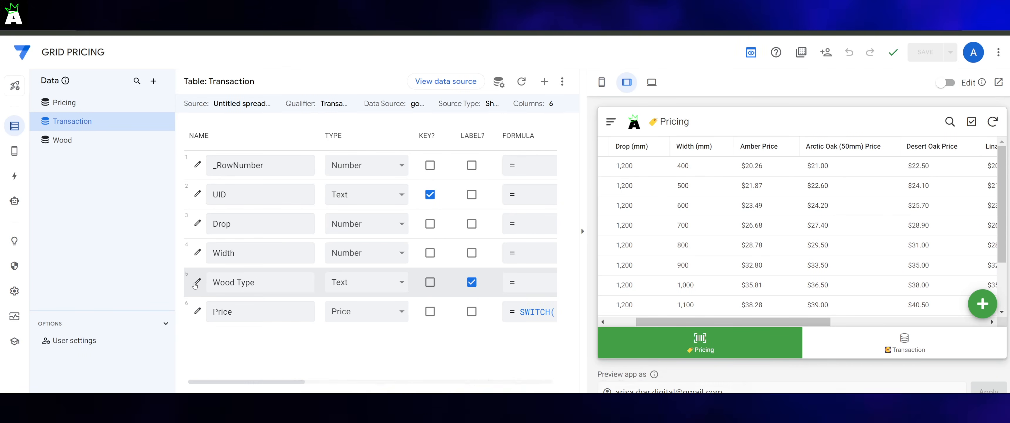
scroll(379, 277, down, 5)
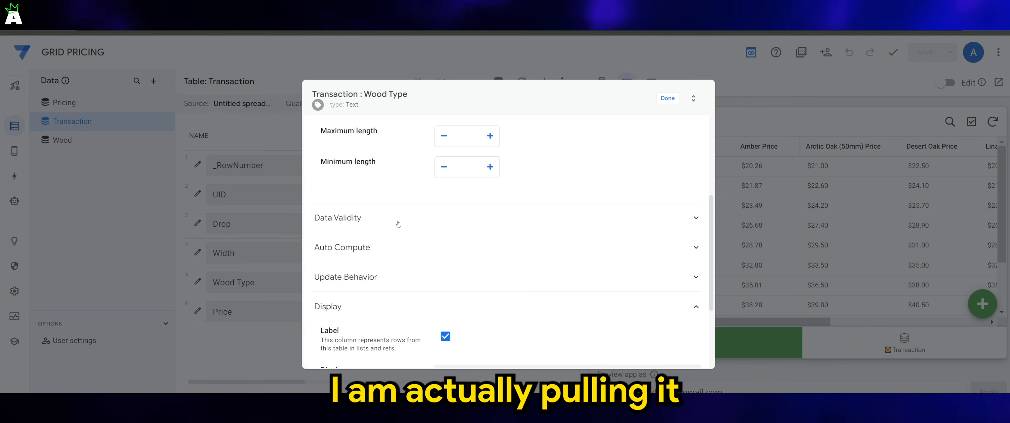
click(398, 223)
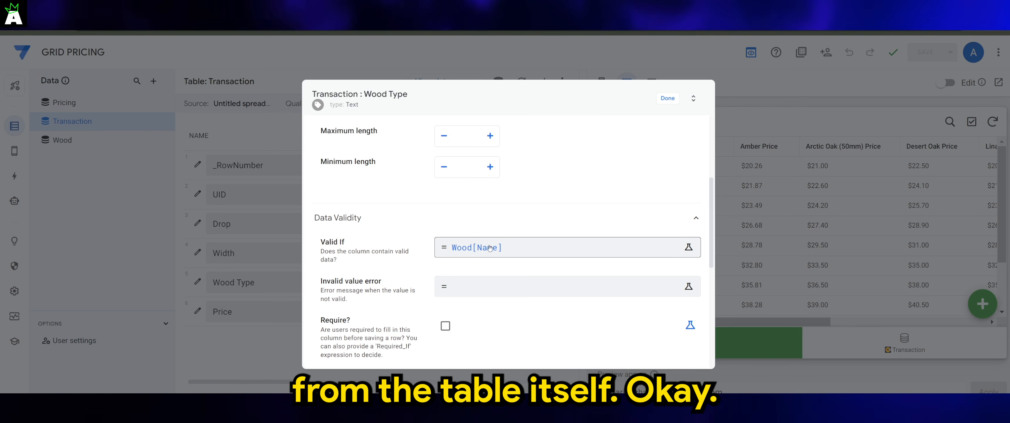
click(483, 254)
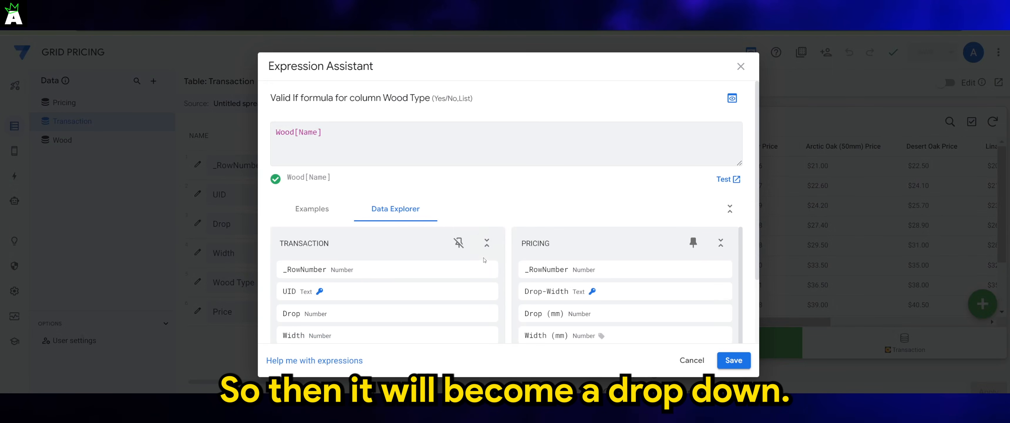
Collapse the Transaction and Pricing column lists, examine the Wood table's columns available for the formula, and close the Wood Type settings without changes
click(487, 243)
click(720, 242)
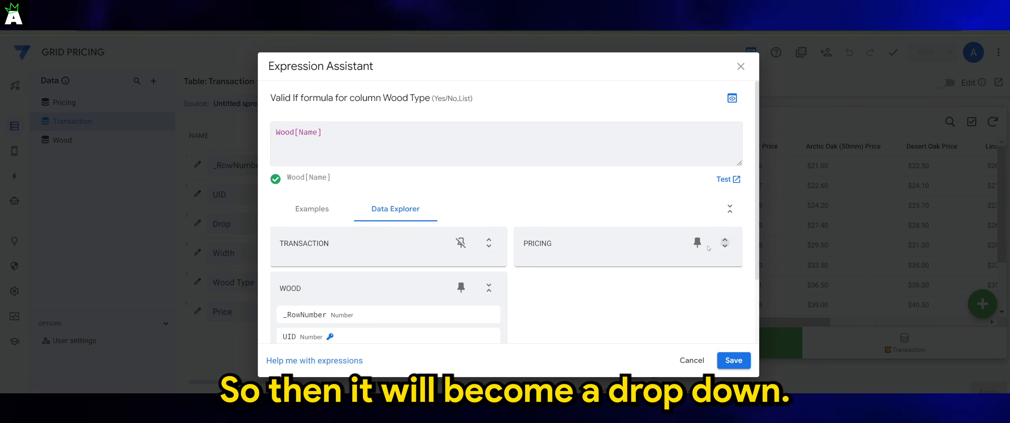
scroll(543, 258, down, 1)
scroll(544, 259, down, 1)
scroll(361, 147, up, 2)
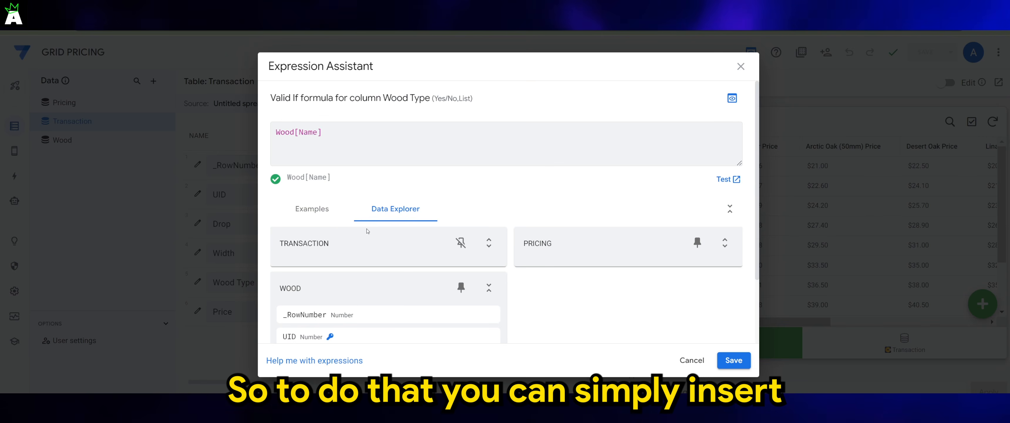
scroll(368, 231, down, 1)
mouse_move(483, 306)
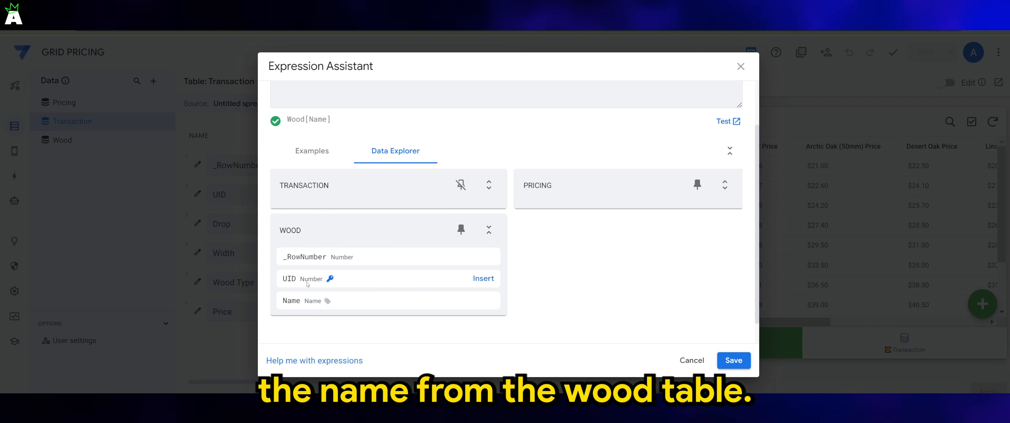
double_click(291, 231)
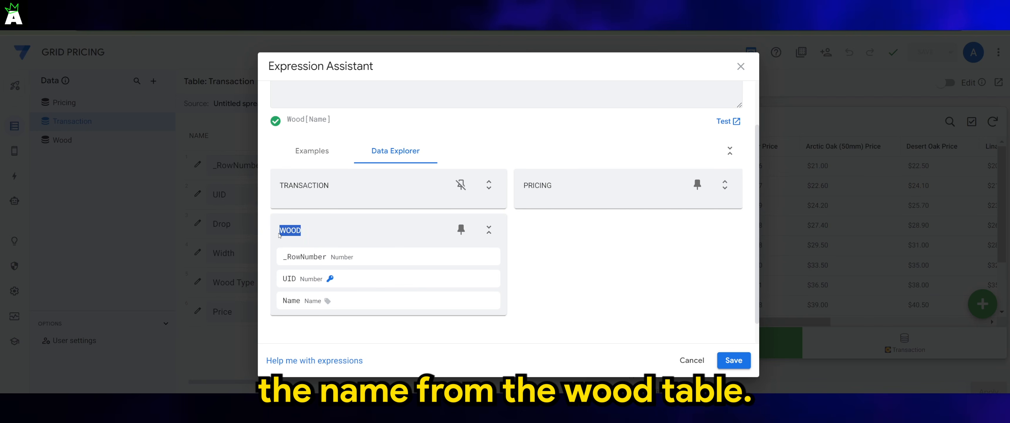
click(691, 363)
click(668, 99)
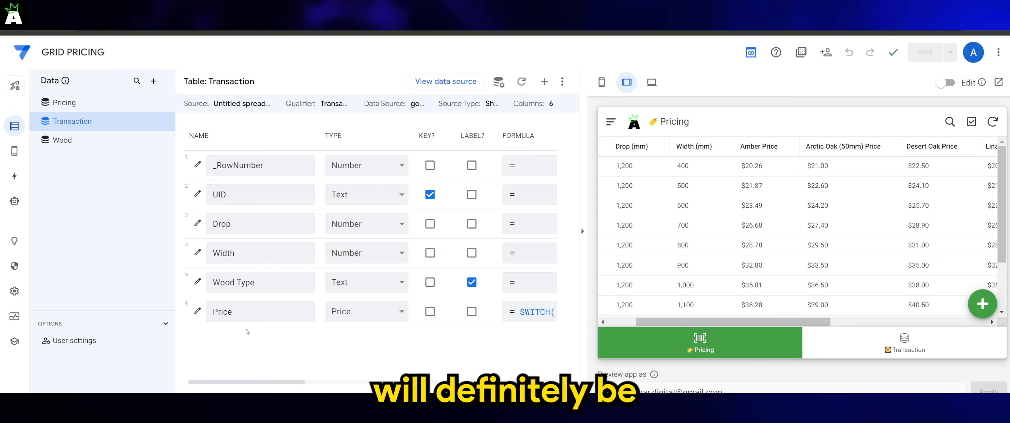
Open the Transaction table's Price column formula and enlarge the expression editor to show the whole SWITCH expression
double_click(216, 313)
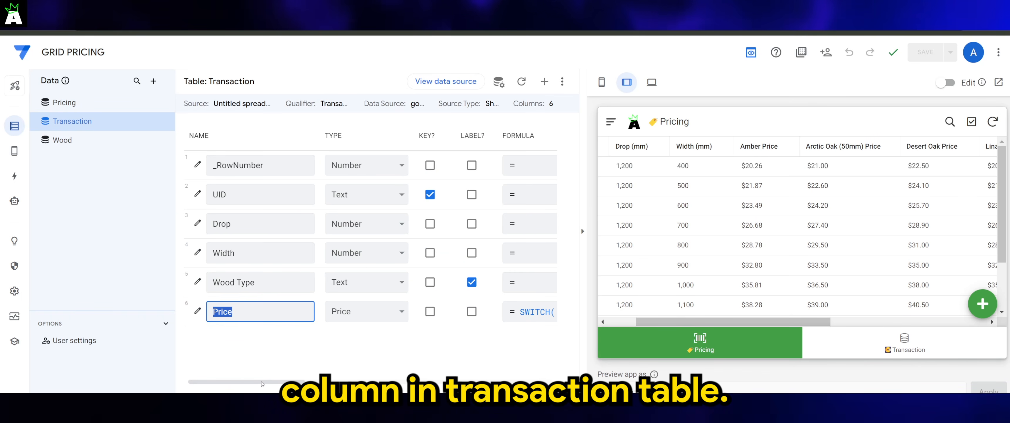
drag(264, 383, 297, 384)
click(431, 311)
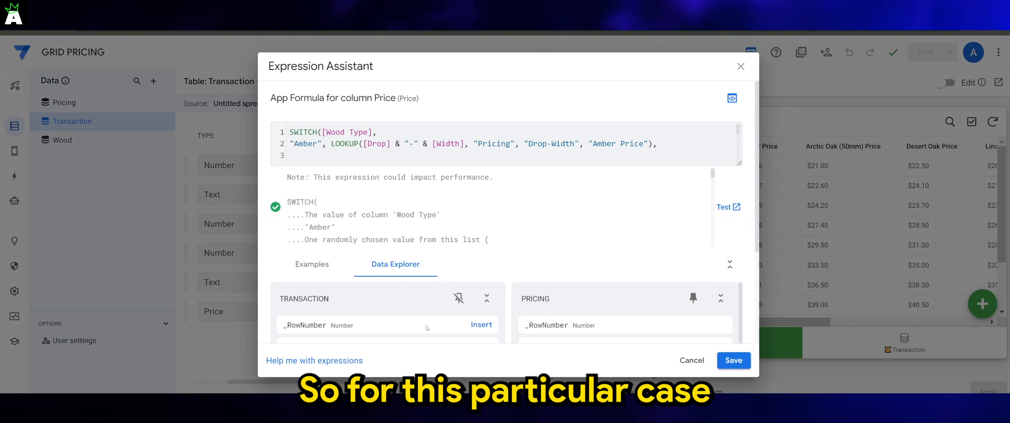
drag(739, 162, 740, 319)
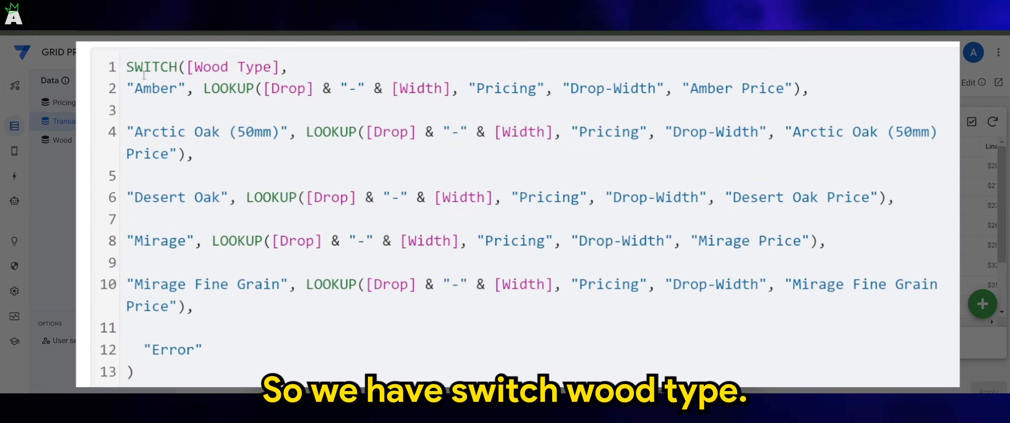
Go through the SWITCH on Wood Type and its Amber, Arctic Oak (50mm), Desert Oak, Mirage and Mirage Fine Grain conditions
drag(187, 68, 280, 74)
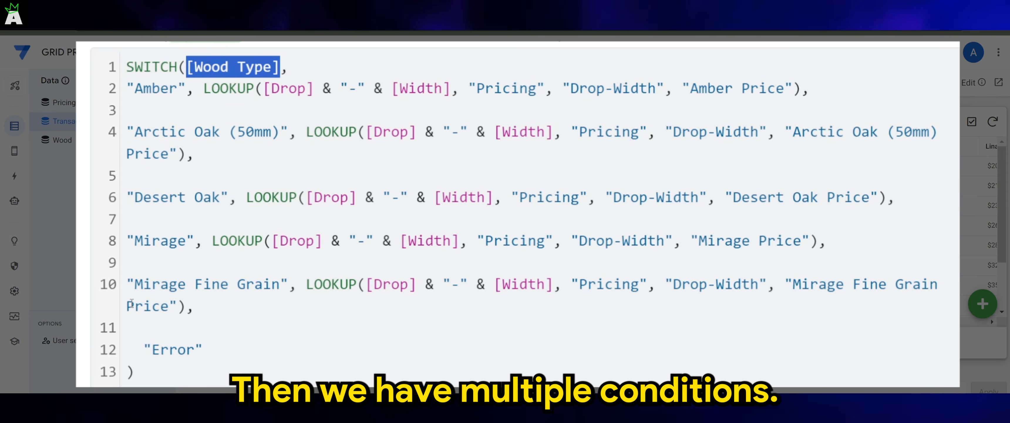
click(171, 110)
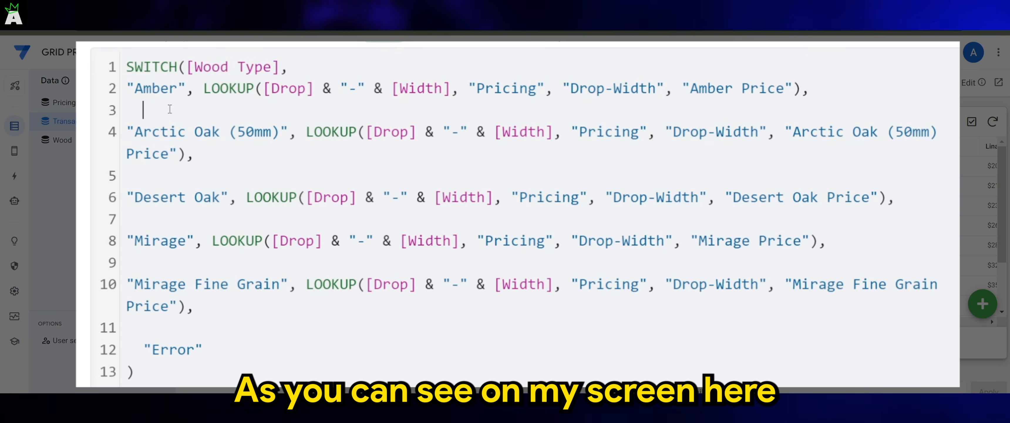
click(138, 87)
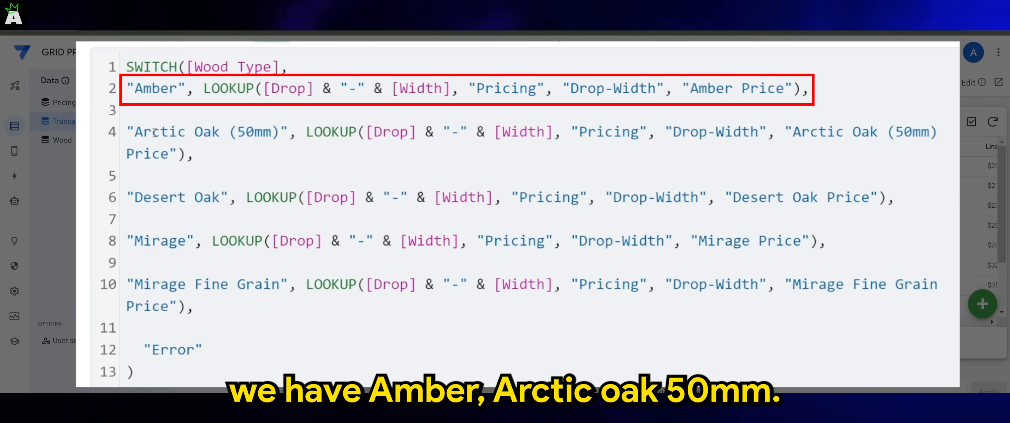
click(152, 132)
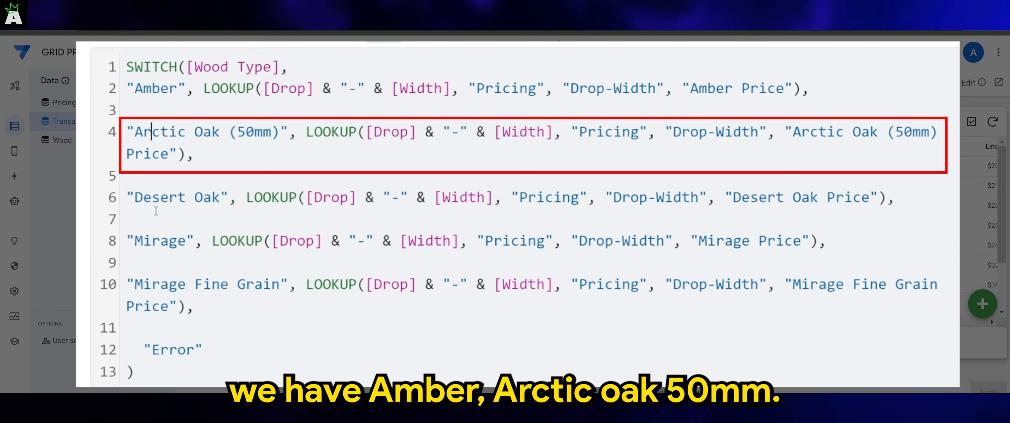
click(144, 198)
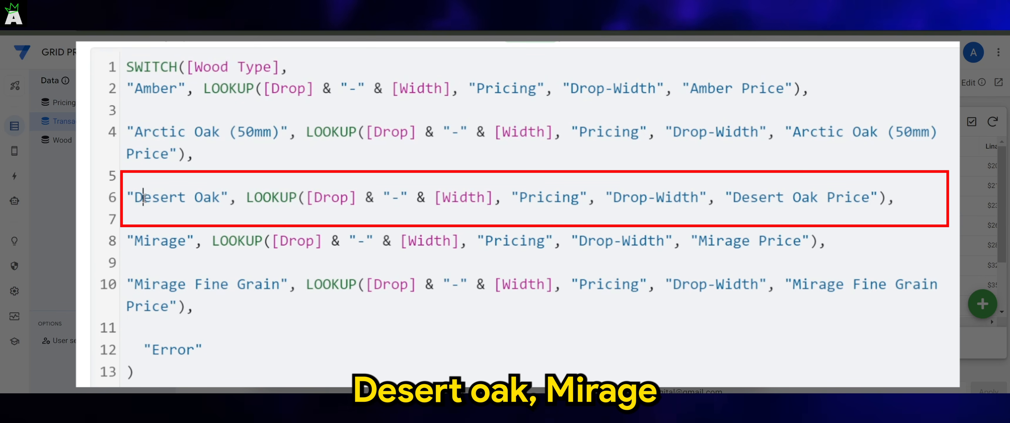
click(152, 241)
click(160, 284)
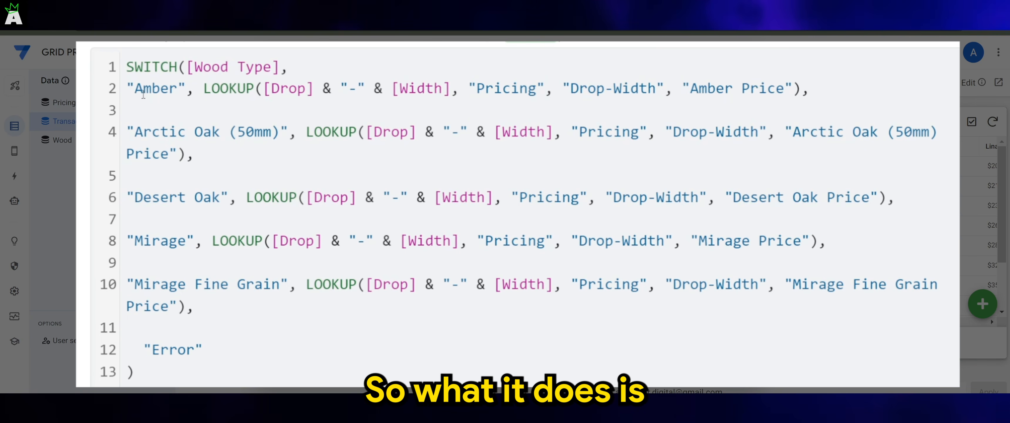
Examine the Amber LOOKUP's joined Drop and Width value, Pricing table, Drop-Width key and Amber Price return column, and save the formula
drag(135, 93, 181, 94)
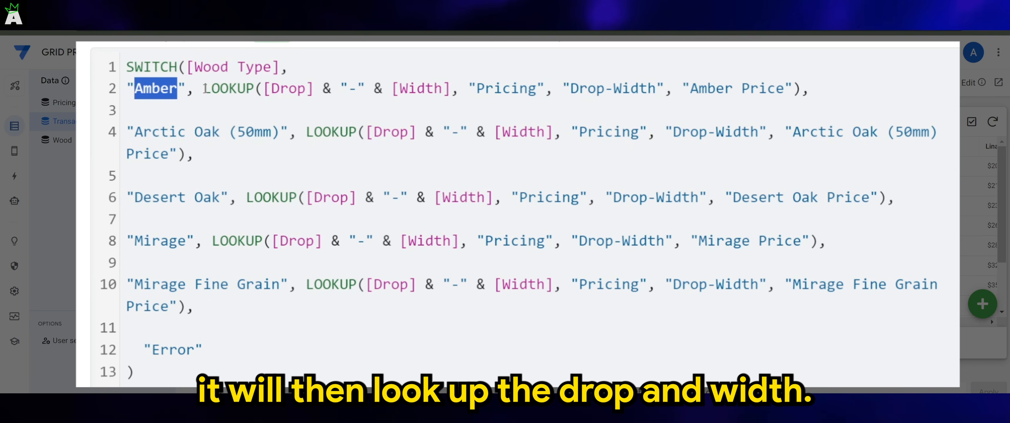
drag(204, 91, 315, 91)
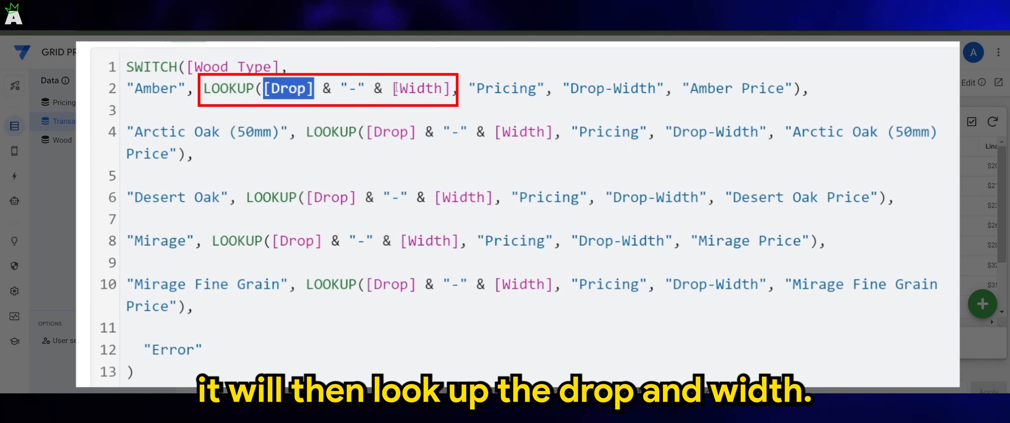
drag(395, 90, 449, 91)
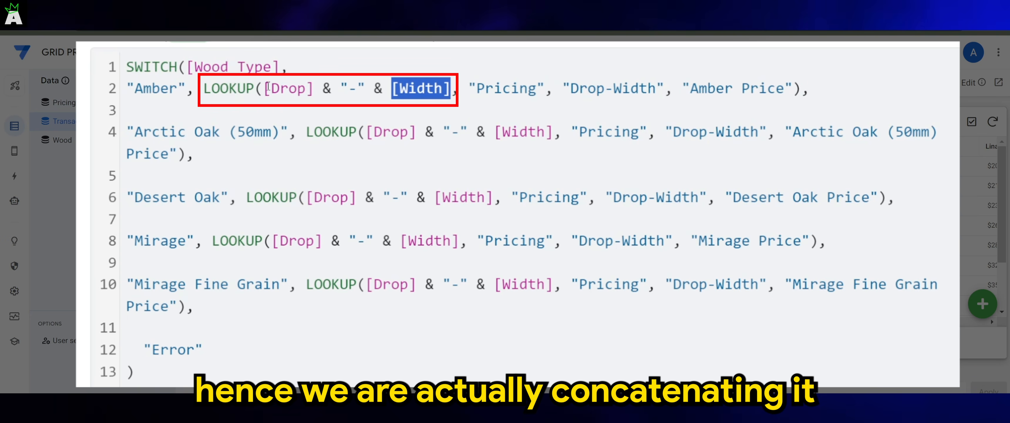
drag(265, 90, 452, 91)
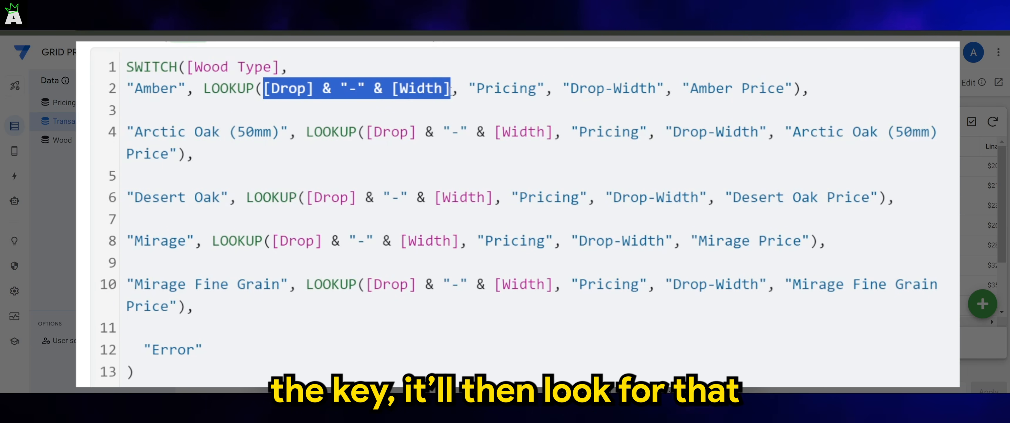
drag(477, 89, 654, 89)
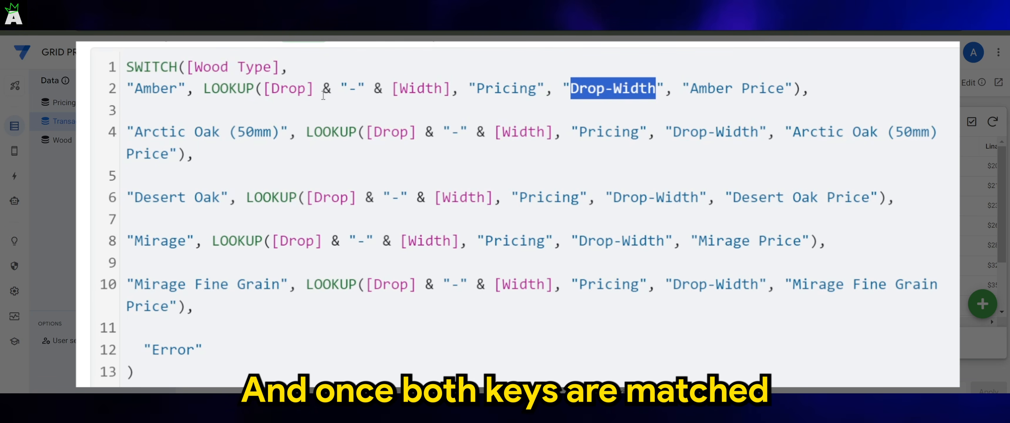
drag(264, 89, 452, 89)
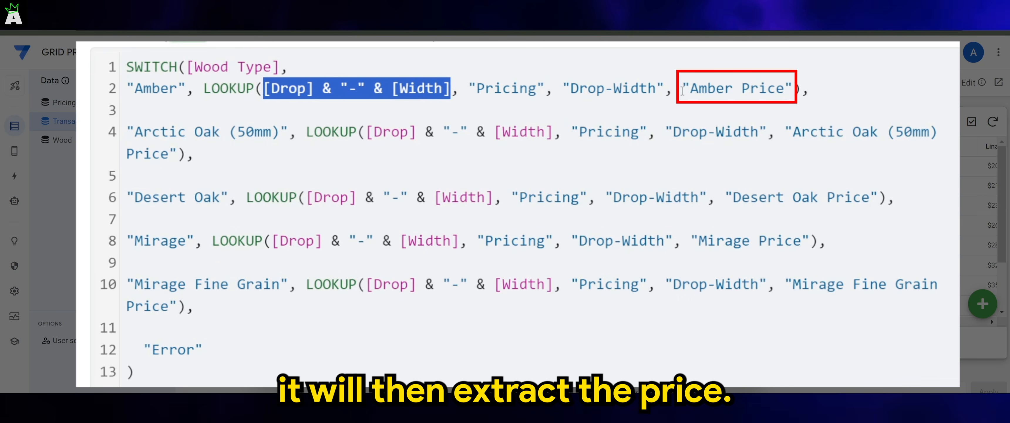
drag(691, 88, 783, 89)
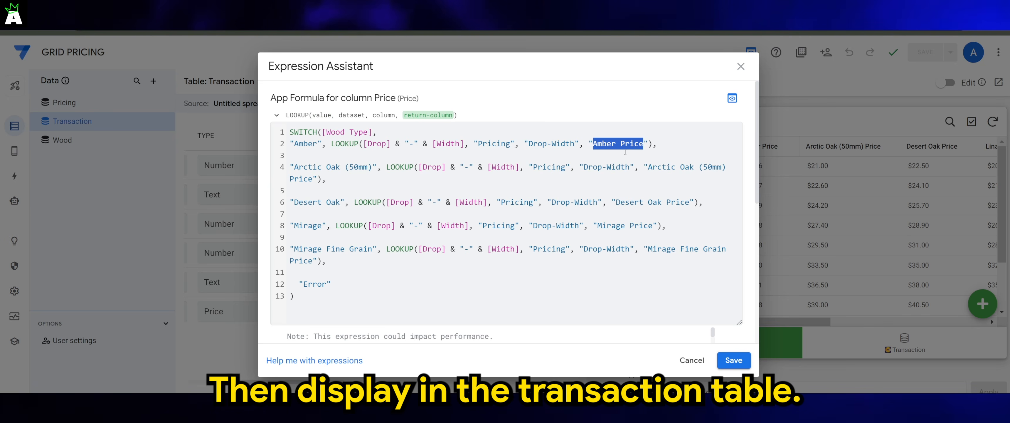
click(721, 363)
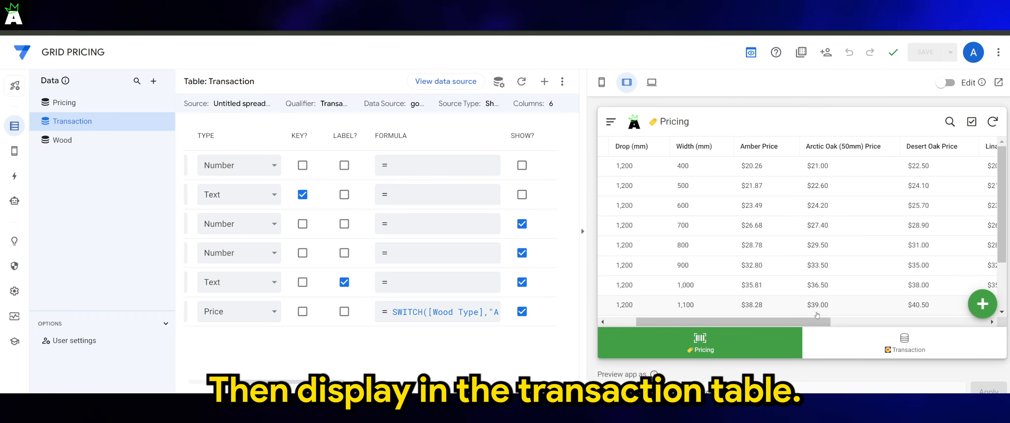
In the app preview, bring the Drop-Width column into view, switch to the Transaction view and start a new transaction entry
drag(812, 324, 781, 324)
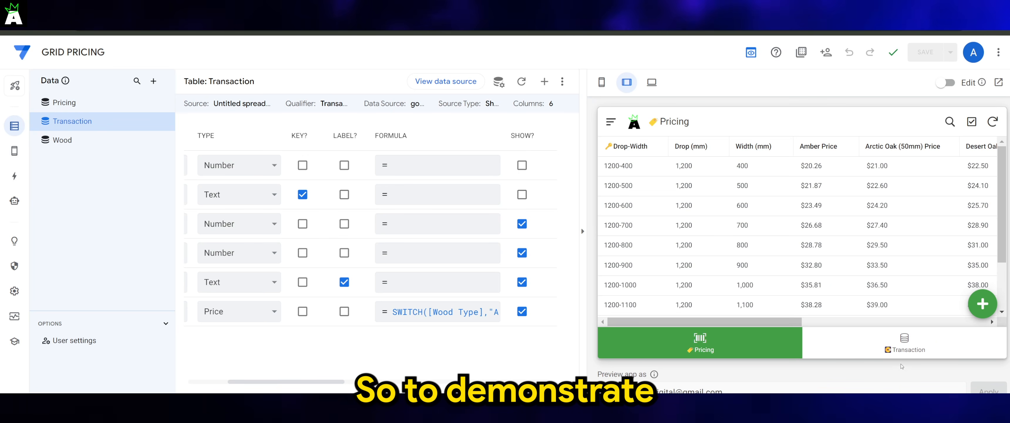
click(887, 345)
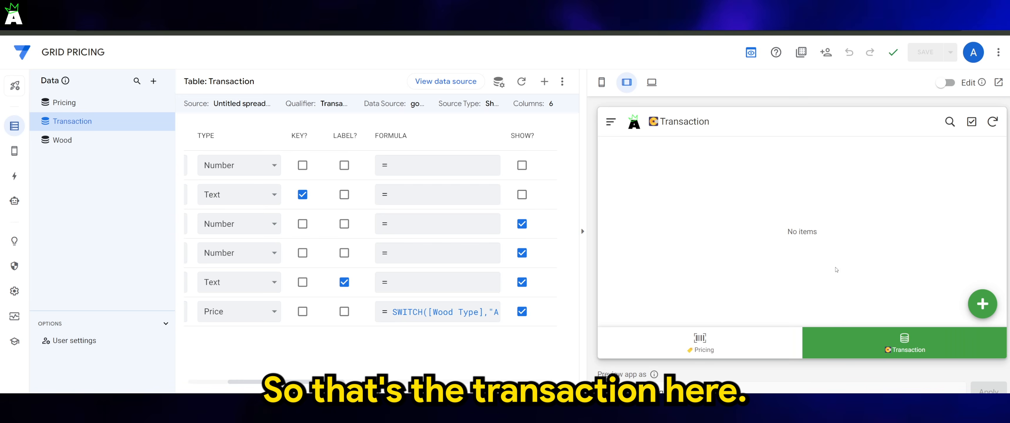
click(982, 305)
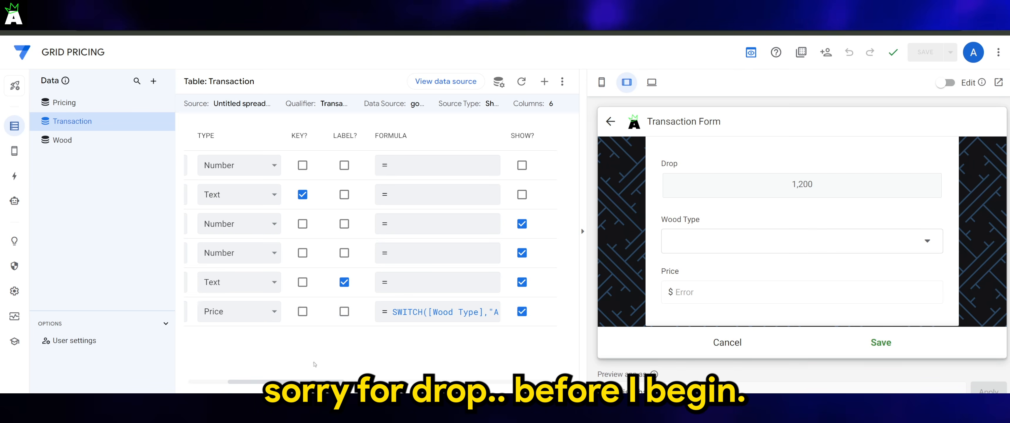
Check the Valid If rule in the Transaction table's Drop column settings and close them
scroll(315, 364, left, 5)
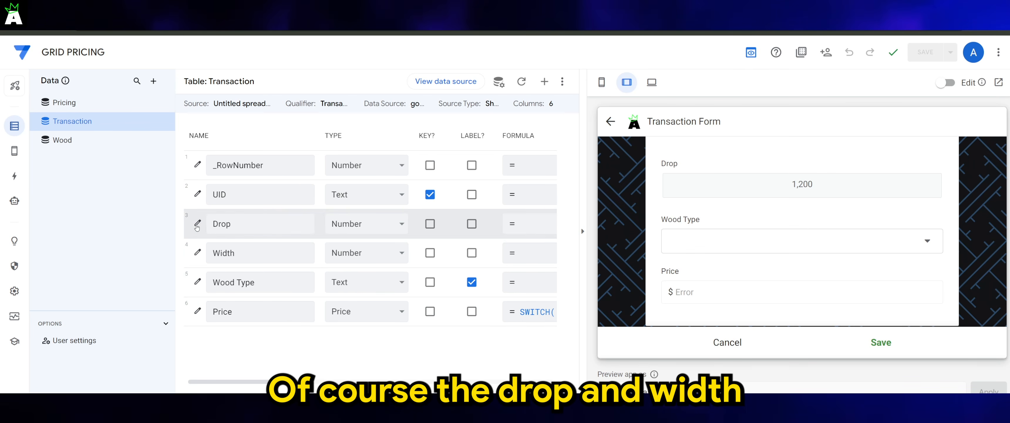
click(197, 226)
scroll(426, 171, down, 10)
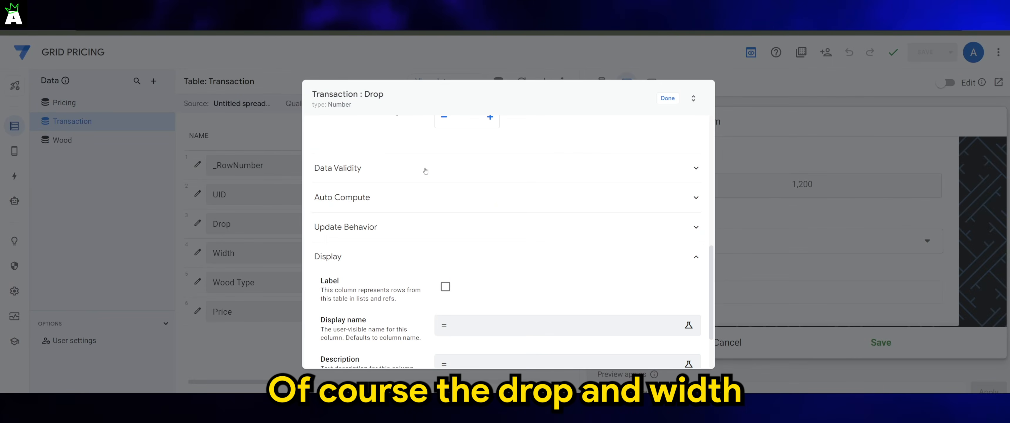
click(426, 171)
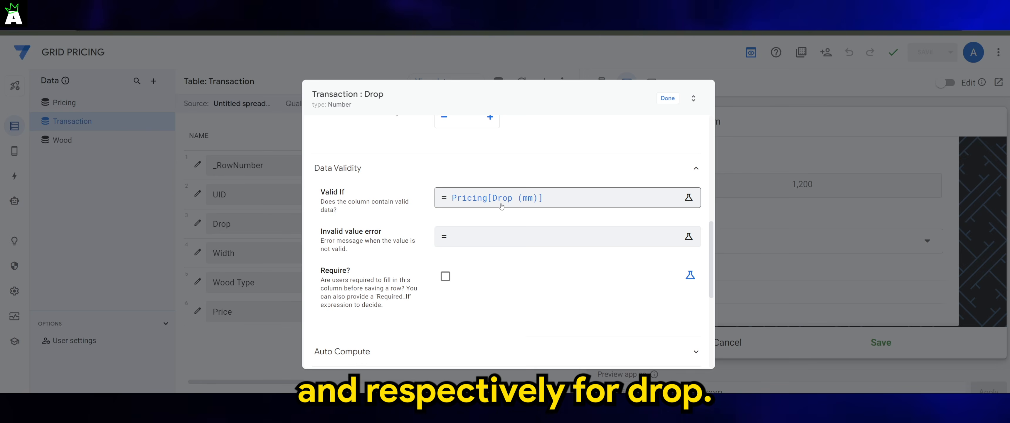
click(667, 98)
Check the Valid If rule in the Transaction table's Width column settings and close them
click(201, 257)
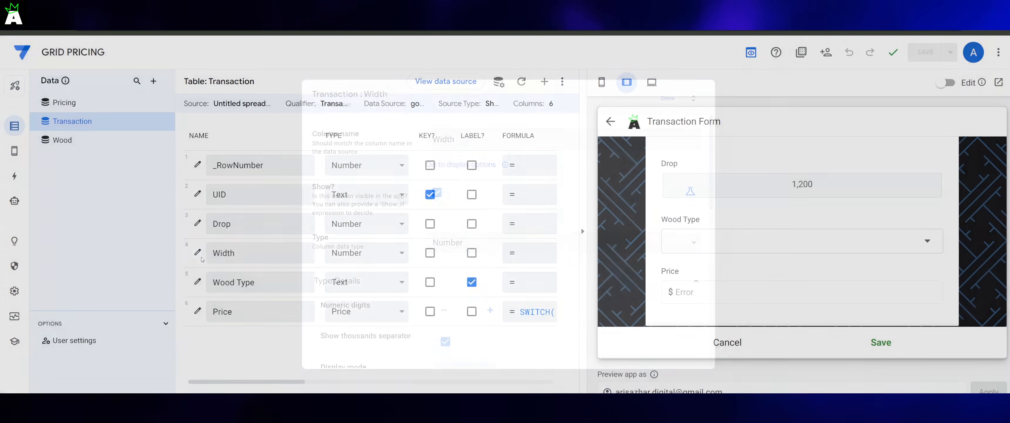
scroll(448, 235, down, 10)
click(449, 234)
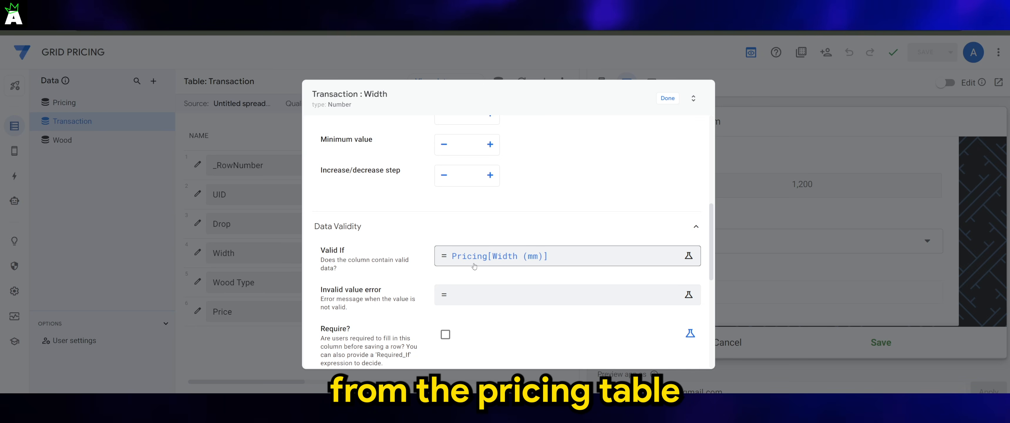
click(668, 99)
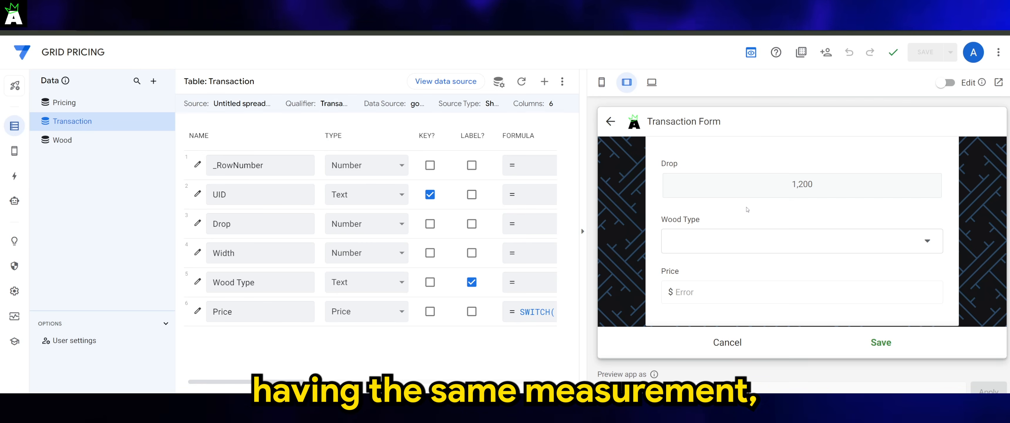
Set the new transaction's Drop to 1,200 and its Width to 400
click(761, 190)
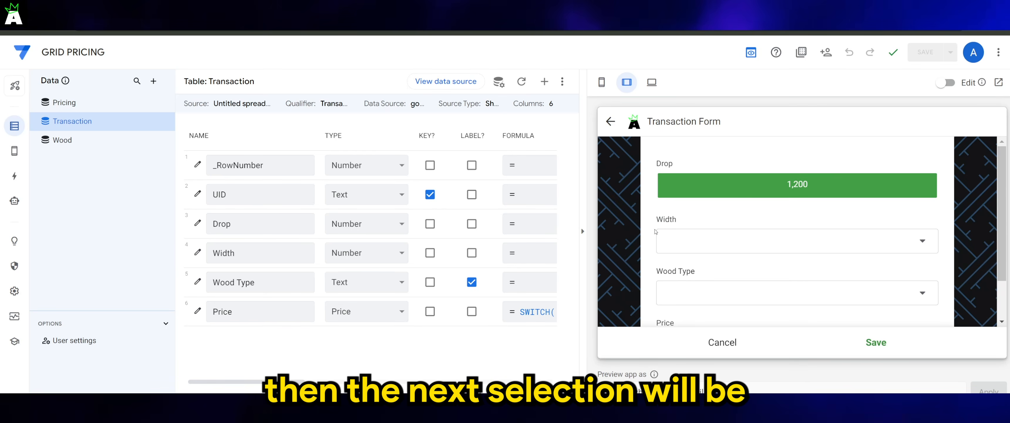
click(693, 241)
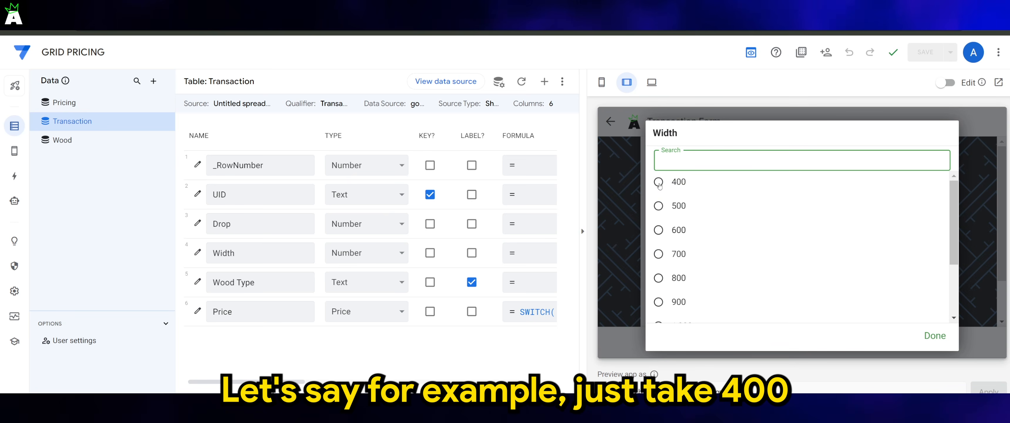
click(662, 186)
scroll(682, 243, down, 2)
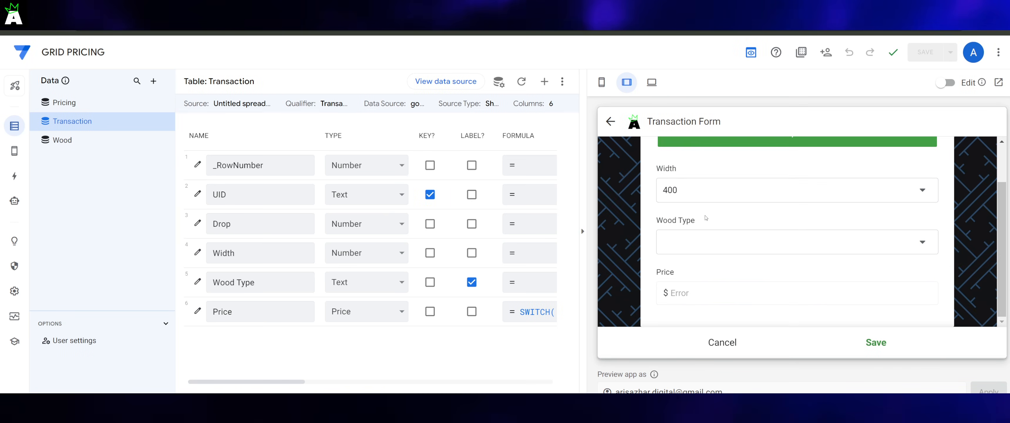
Check the Price field against the default "Error" value in the Price column's SWITCH formula, and save the formula
drag(698, 297, 670, 295)
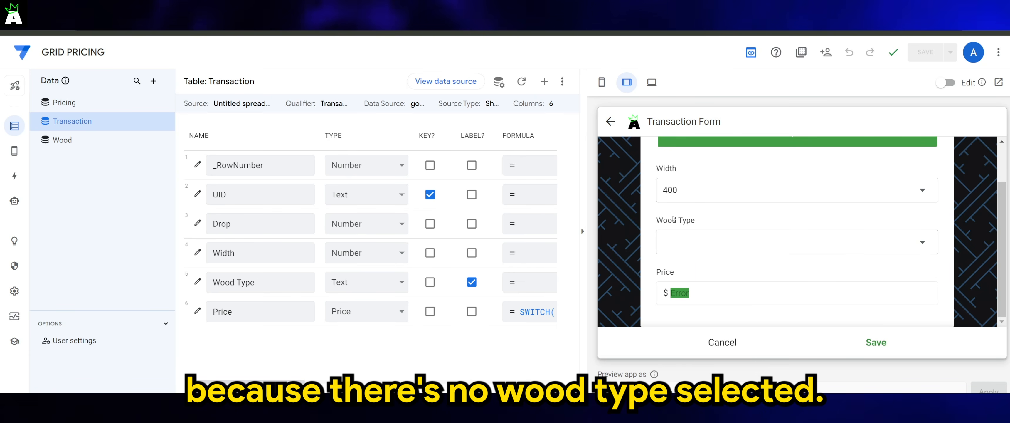
click(544, 313)
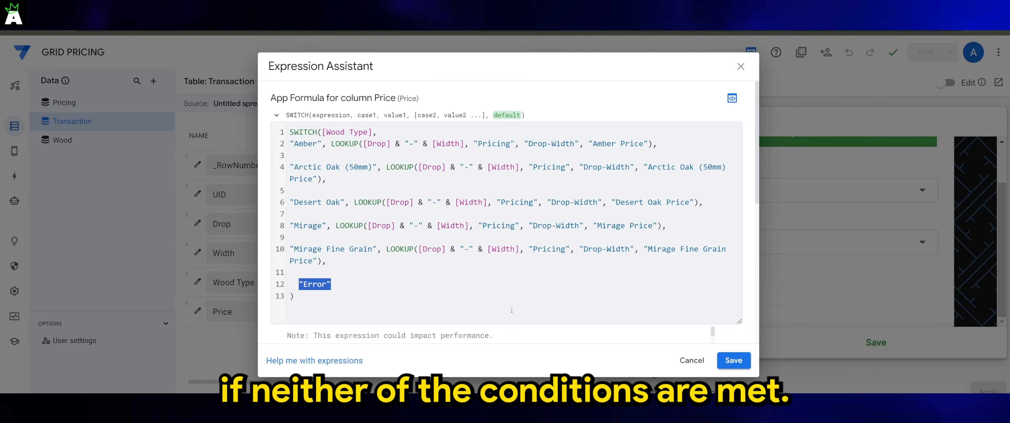
click(732, 360)
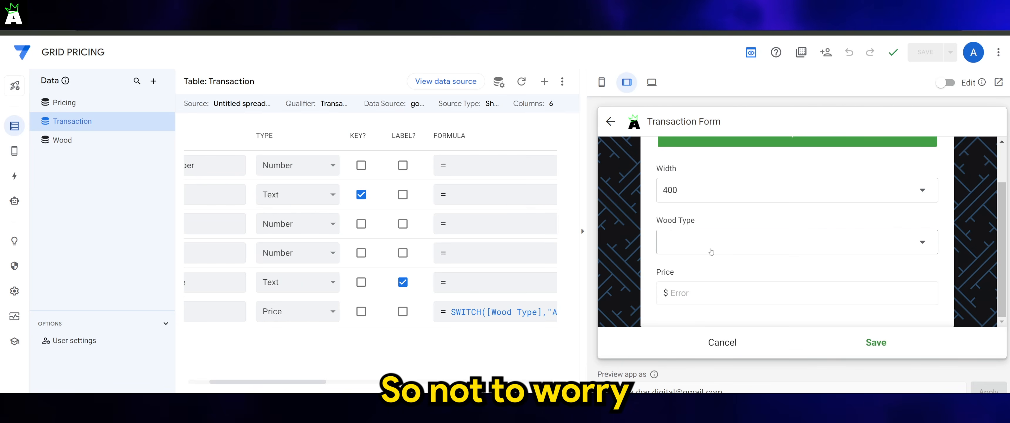
Set the wood type to Amber, save the transaction, and compare its price with the Pricing view before returning to Transaction
click(711, 250)
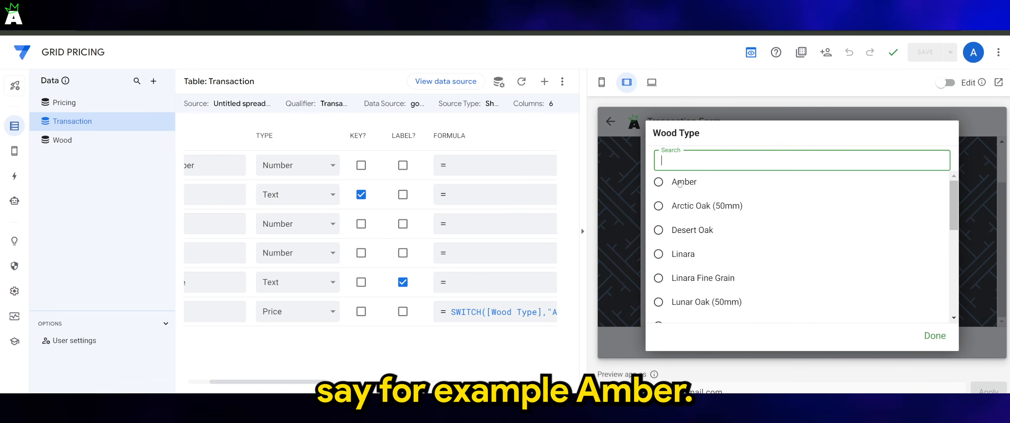
click(666, 183)
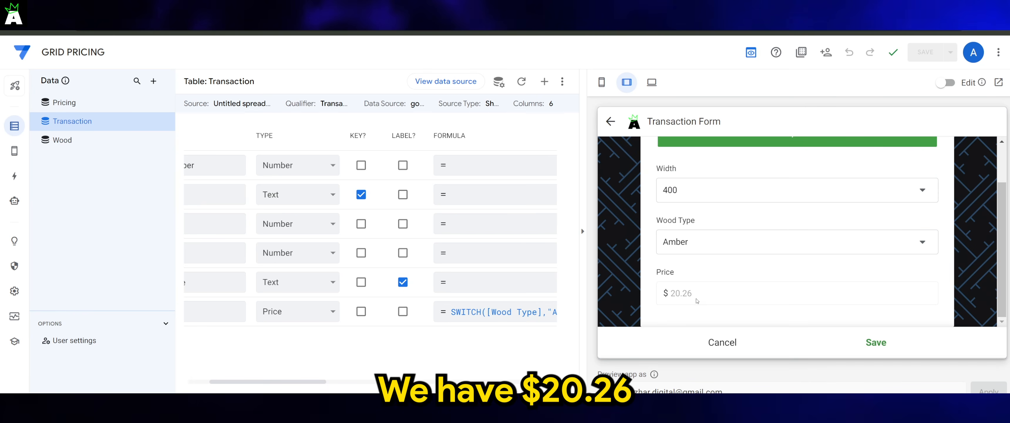
click(864, 345)
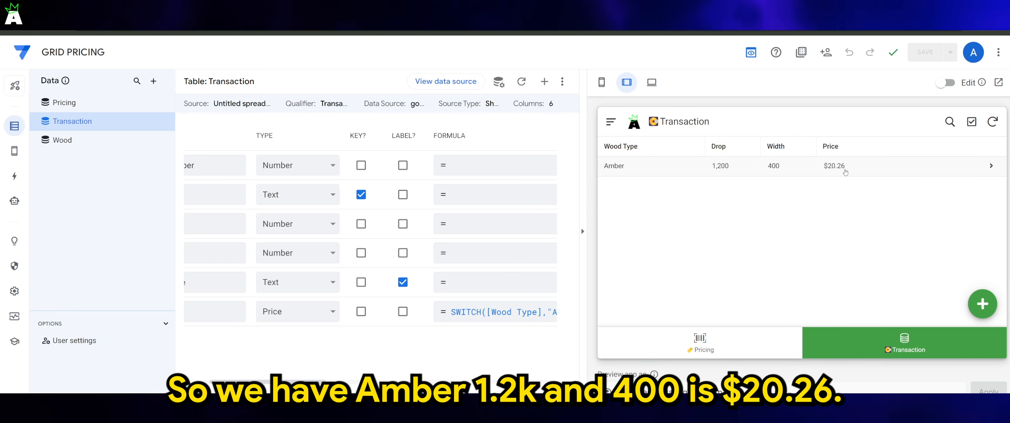
click(702, 344)
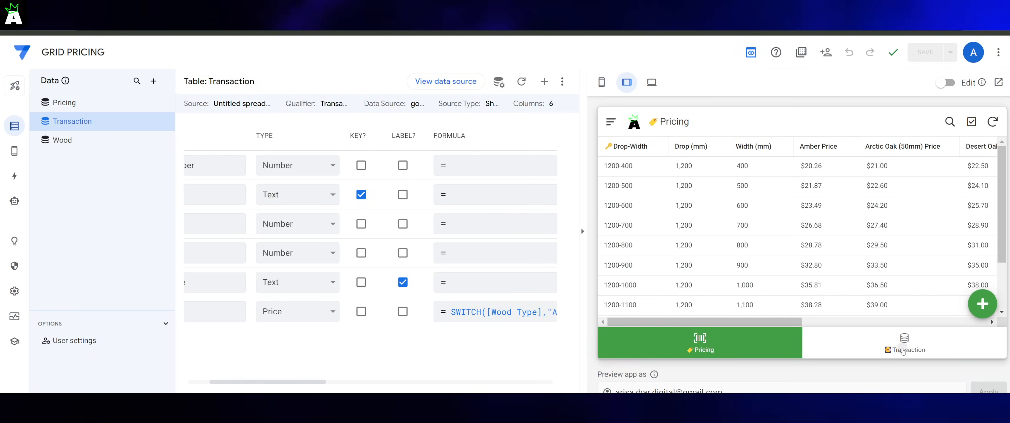
click(903, 352)
Change the existing transaction's wood type to Arctic Oak (50mm), save it, and compare its price with the Pricing view
click(799, 170)
click(982, 311)
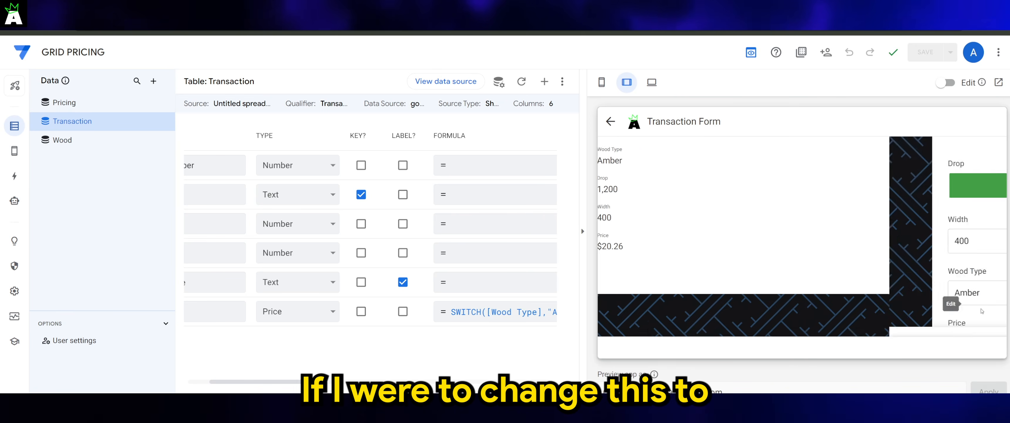
click(765, 240)
click(705, 207)
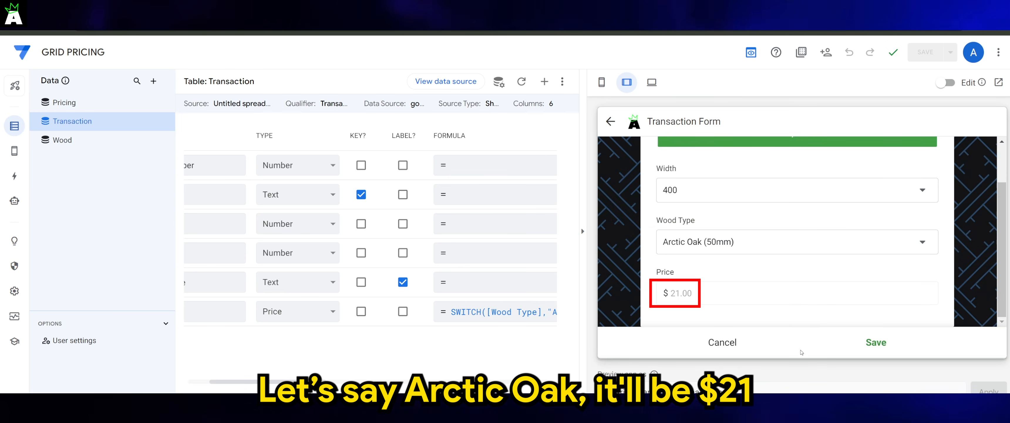
click(876, 342)
click(695, 340)
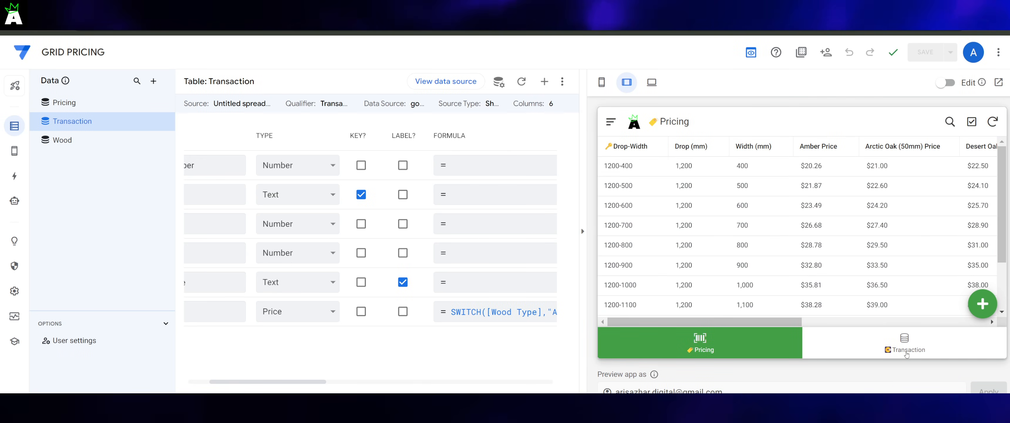
click(902, 353)
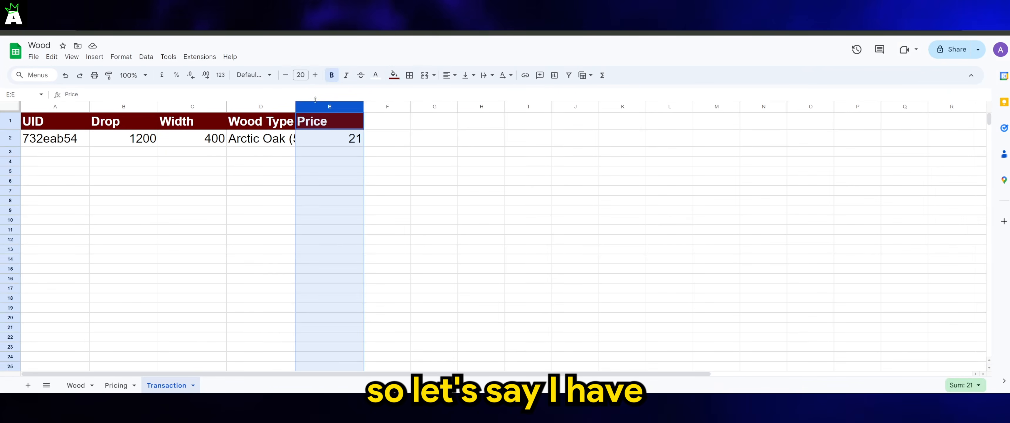
In the Wood spreadsheet's Transaction sheet in Google Sheets, add the headers Quantity in F1 and Total in G1
click(395, 124)
text(Qu)
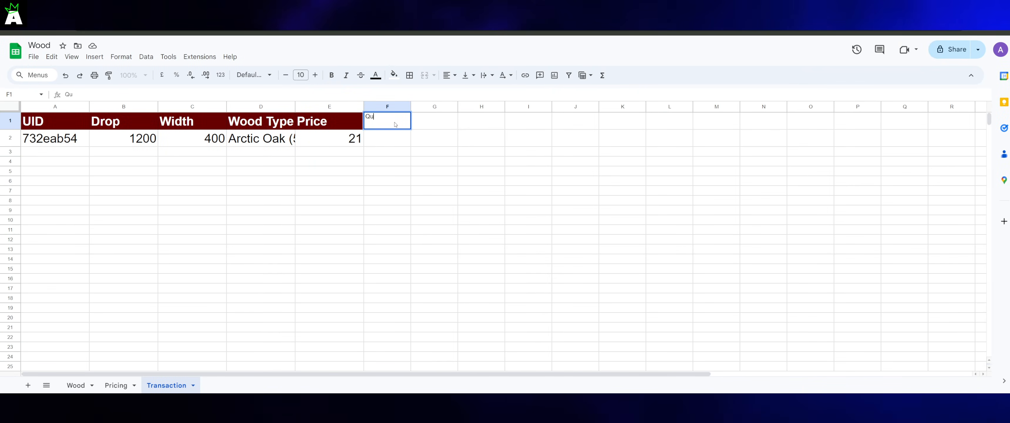
text(antity)
key(Tab)
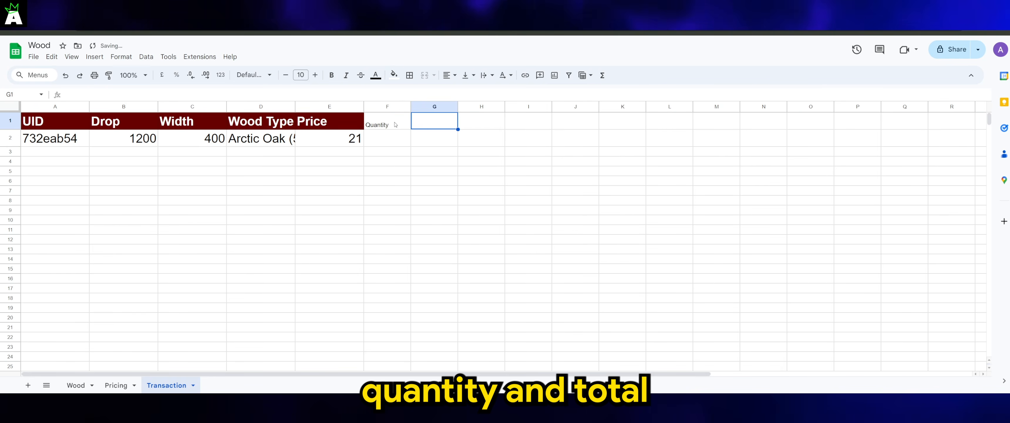
text(Total)
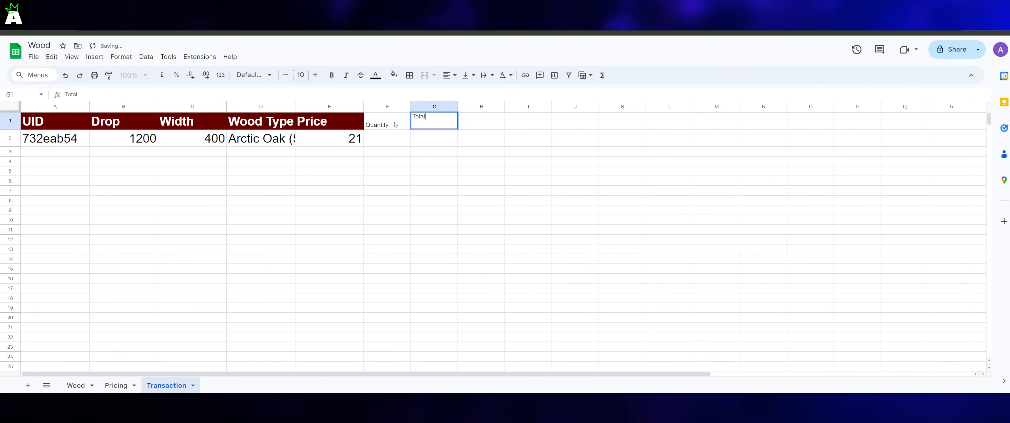
click(434, 171)
Set the font size of the Quantity and Total headers to 20
drag(435, 122, 386, 122)
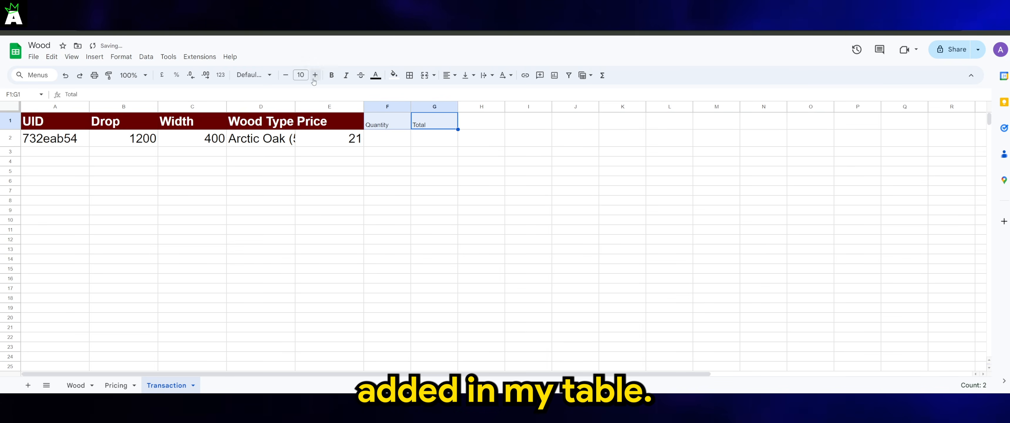
click(301, 74)
text(20)
key(Return)
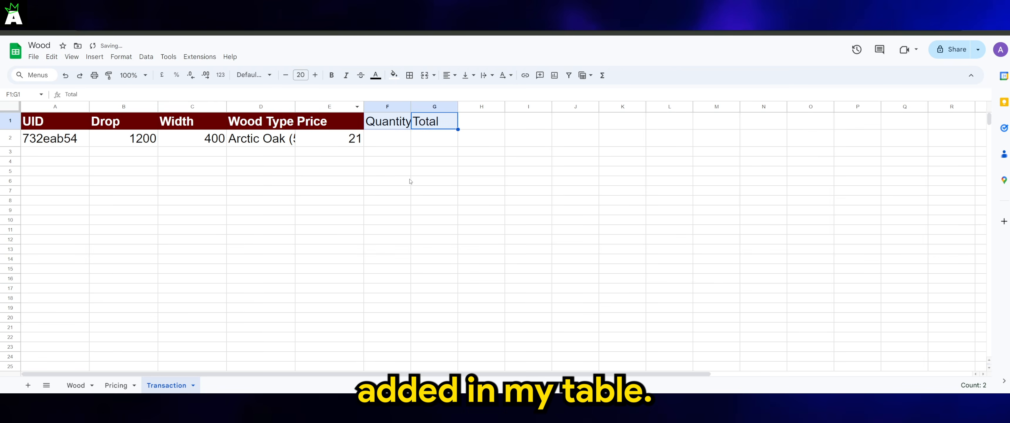
drag(419, 110, 420, 110)
click(439, 171)
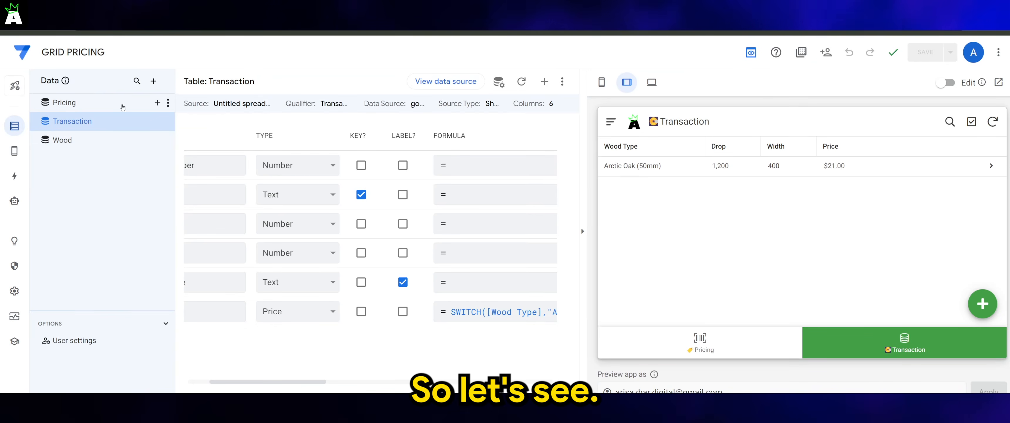
Back in AppSheet, regenerate the Transaction table's column structure and check the Quantity column's settings
click(520, 82)
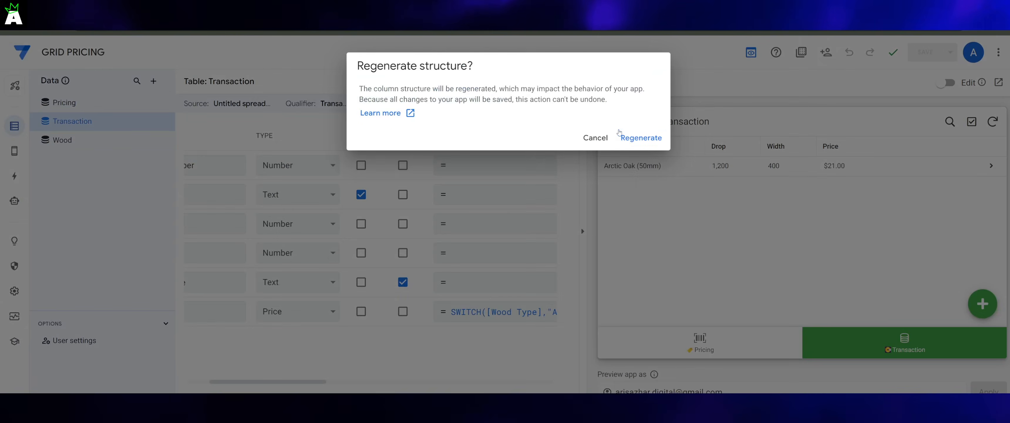
click(841, 138)
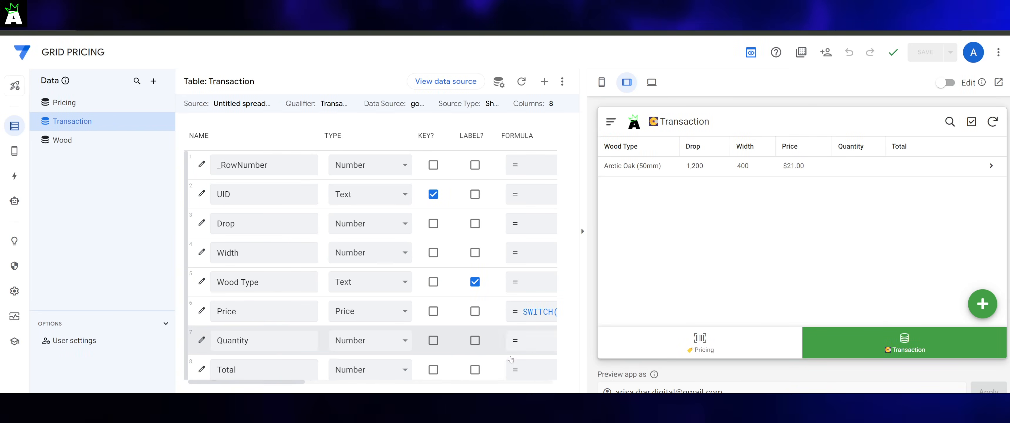
click(202, 340)
click(669, 97)
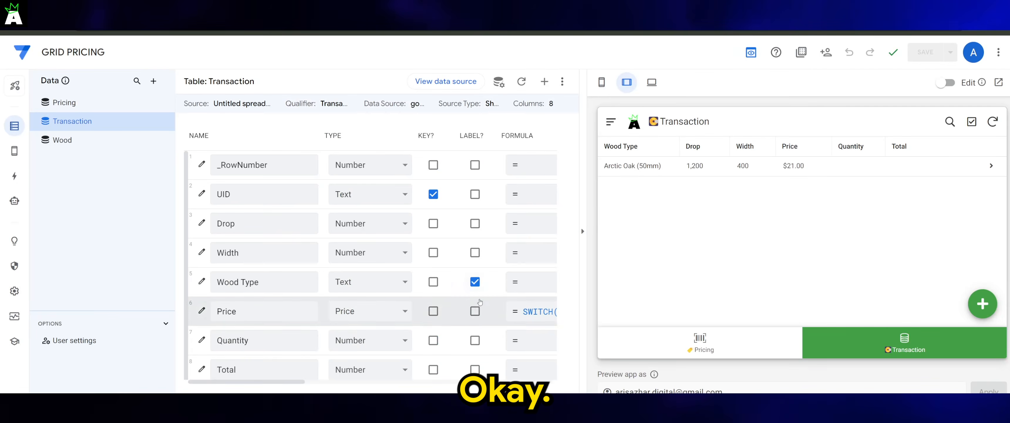
Set the Total column's app formula to [Price]*[Quantity] and save the expression
click(517, 366)
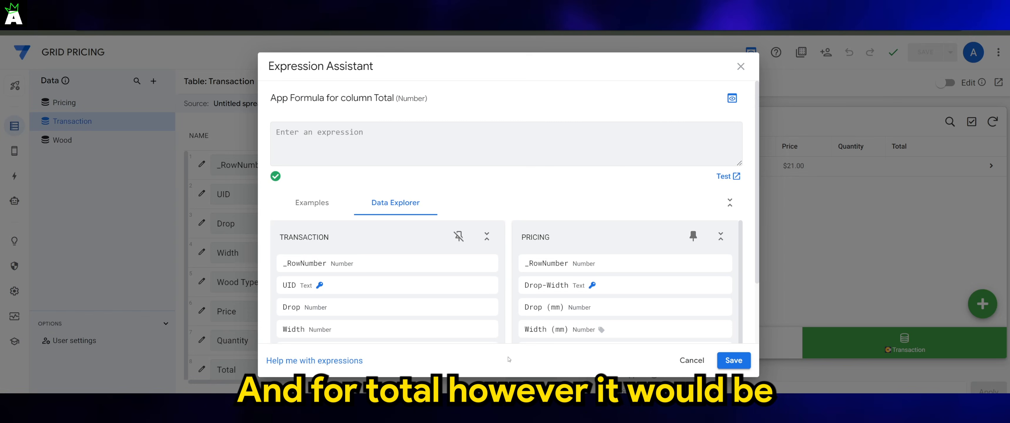
text([)
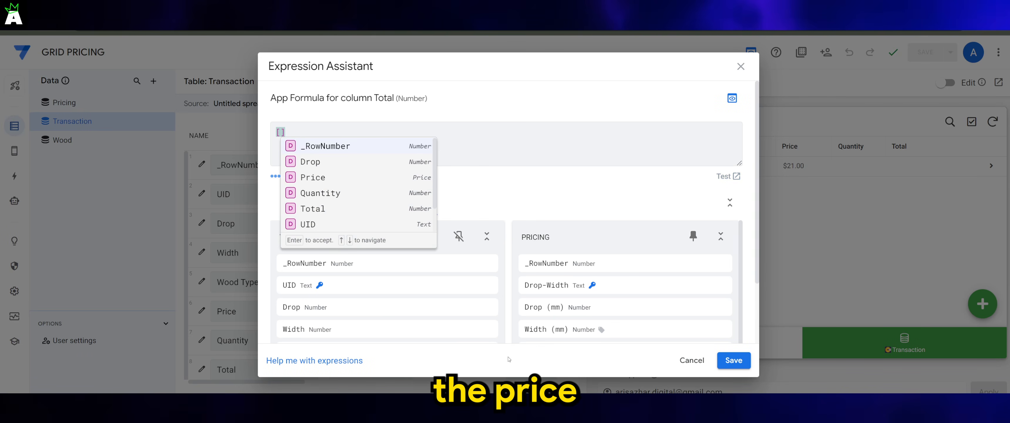
text(Price)
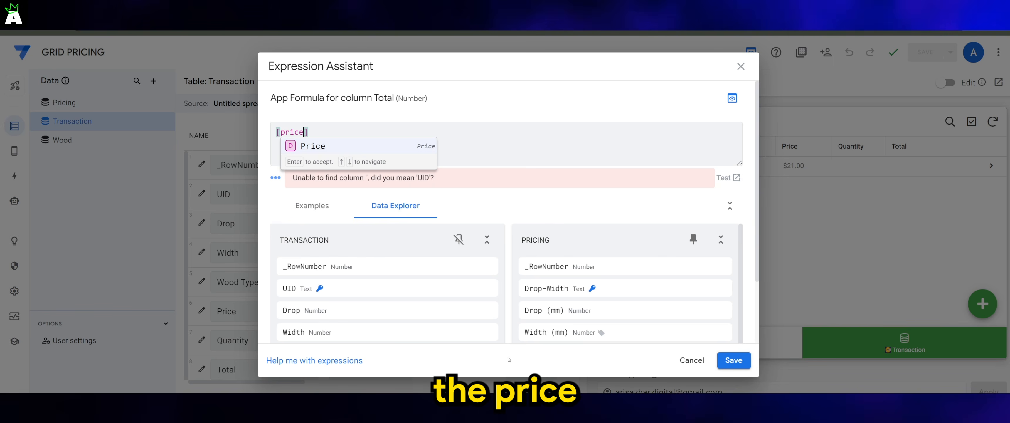
key(Return)
text(*)
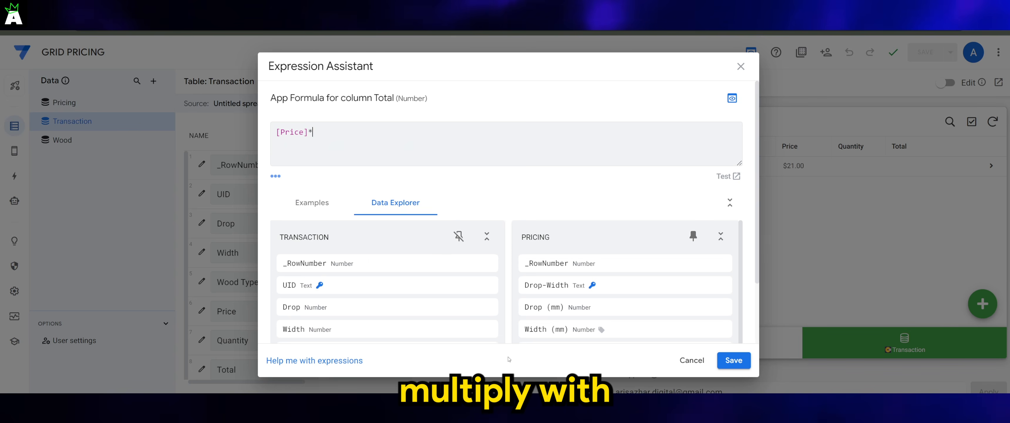
text([)
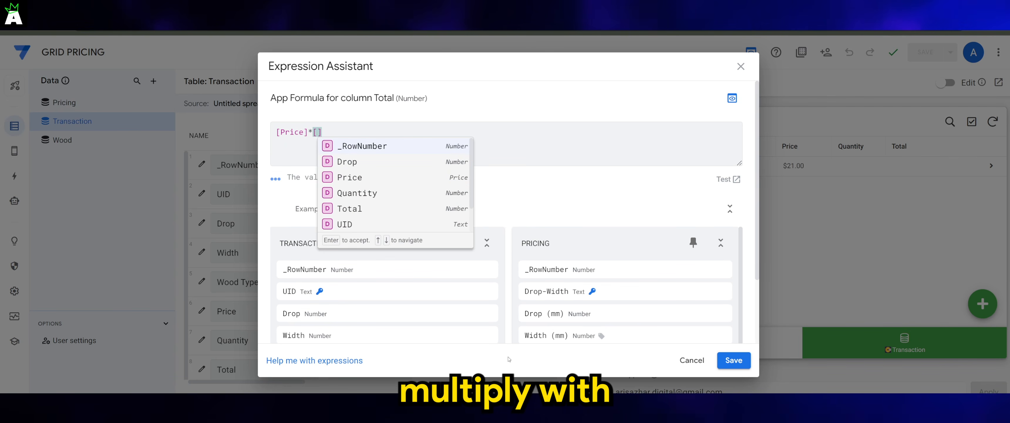
text(Quantity)
key(Return)
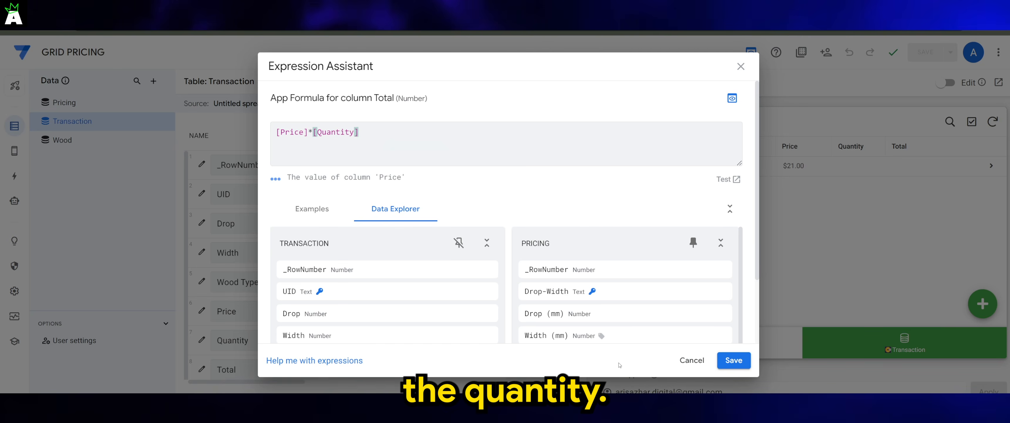
click(735, 360)
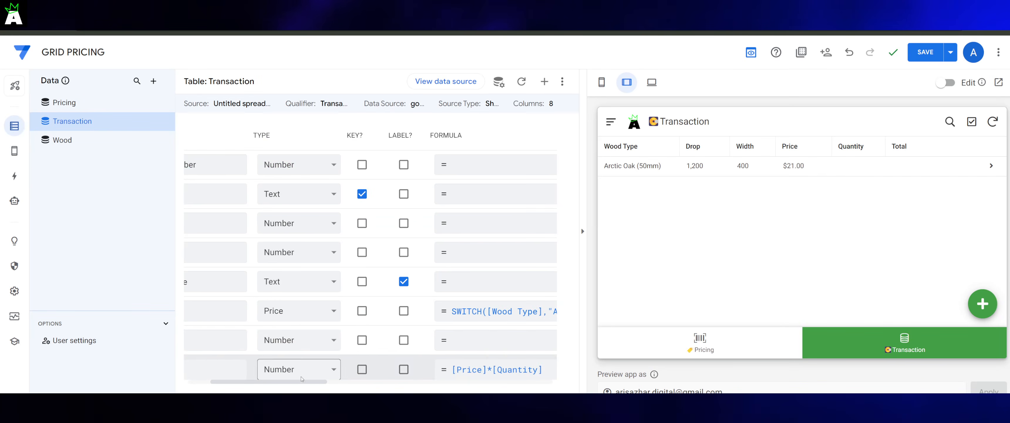
Set the Total column's type to Price and save the app
drag(301, 382, 276, 382)
click(368, 370)
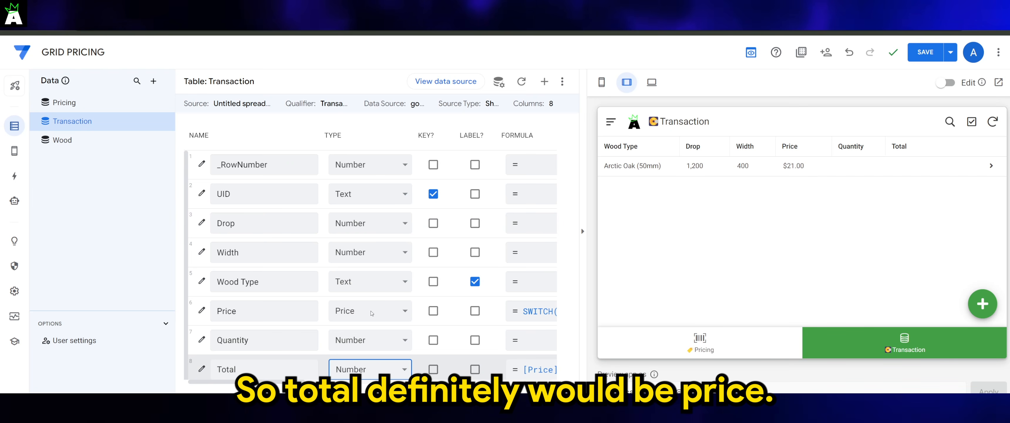
click(364, 240)
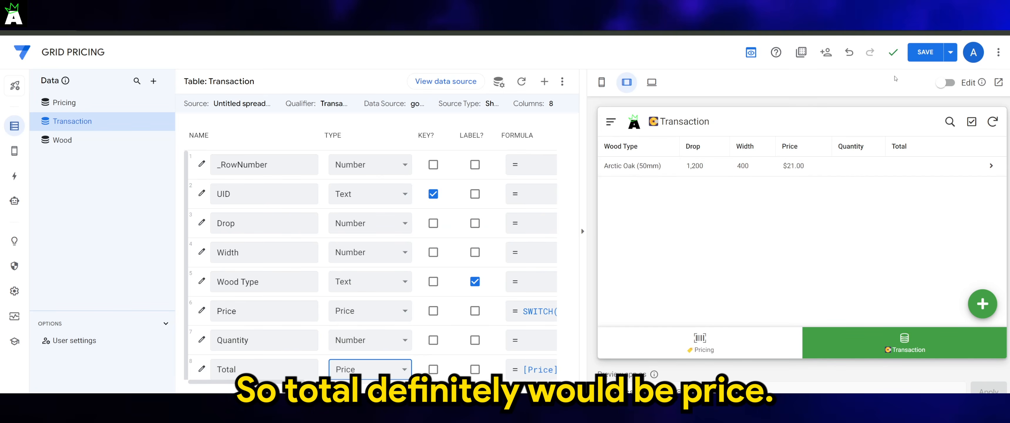
click(926, 52)
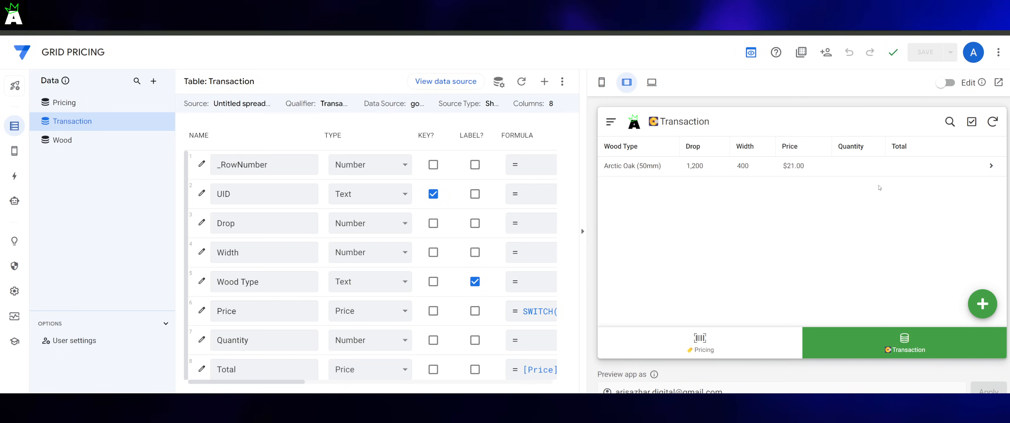
Open the existing Arctic Oak (50mm) transaction for editing in the app preview and set its Quantity to 1
click(665, 170)
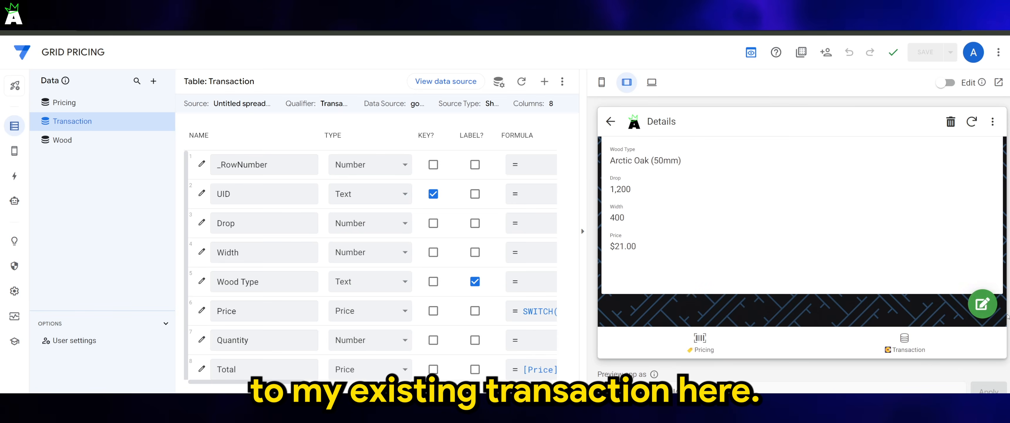
click(982, 303)
scroll(841, 242, down, 5)
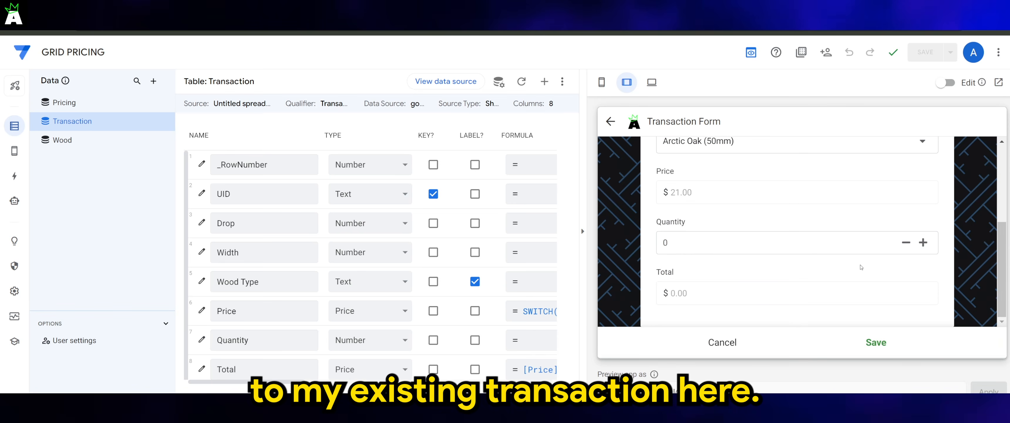
click(924, 244)
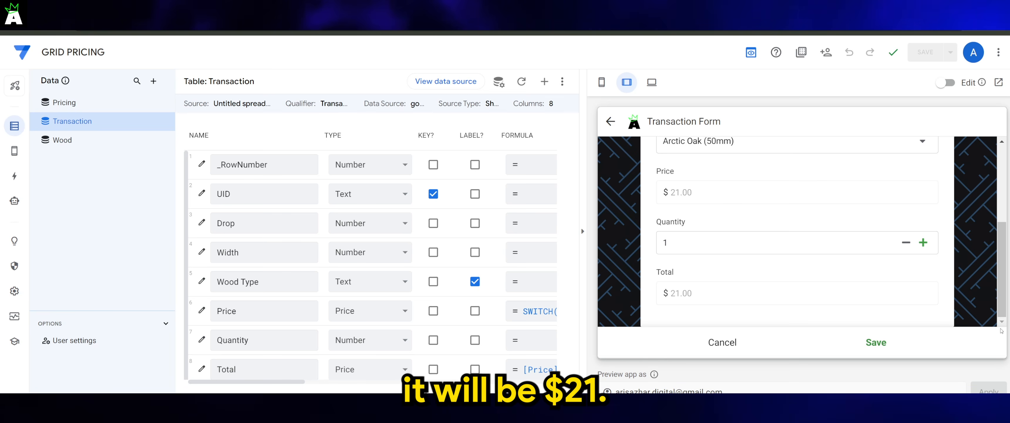
Raise the transaction's Quantity to 13 and save the record, returning to the Transaction list
click(924, 242)
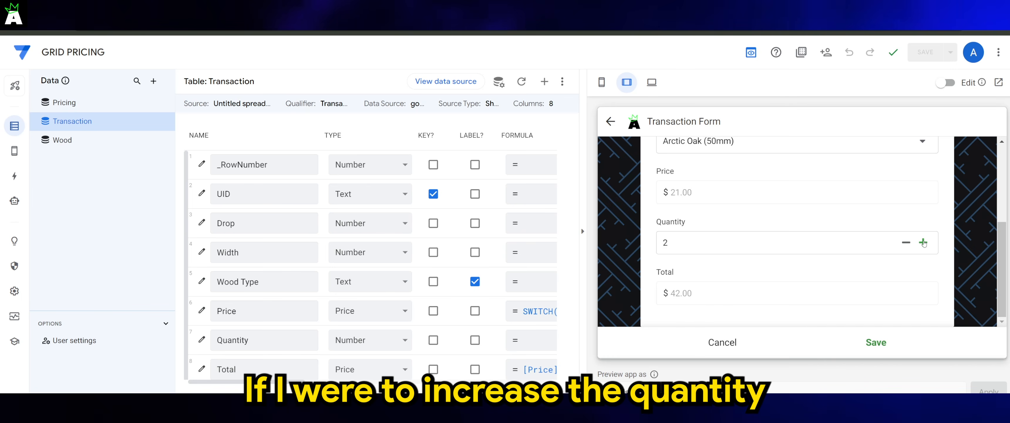
click(924, 243)
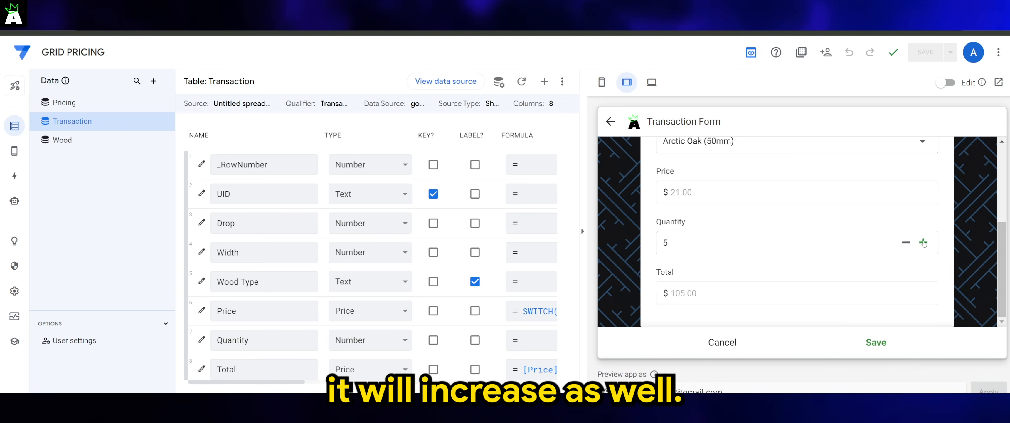
click(924, 243)
click(924, 243)
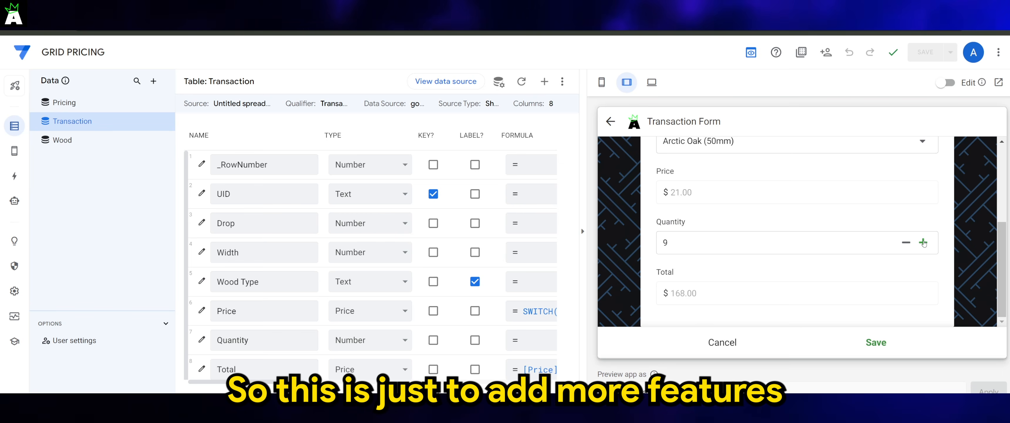
click(924, 243)
click(924, 243)
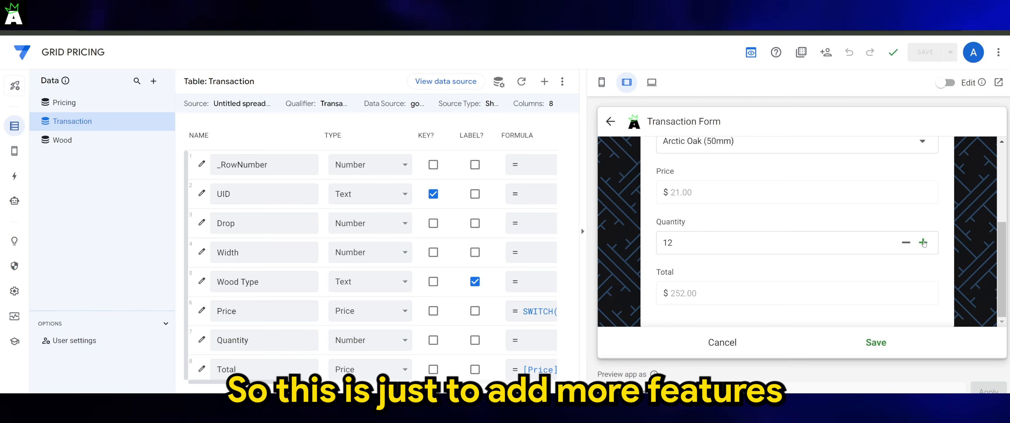
click(924, 242)
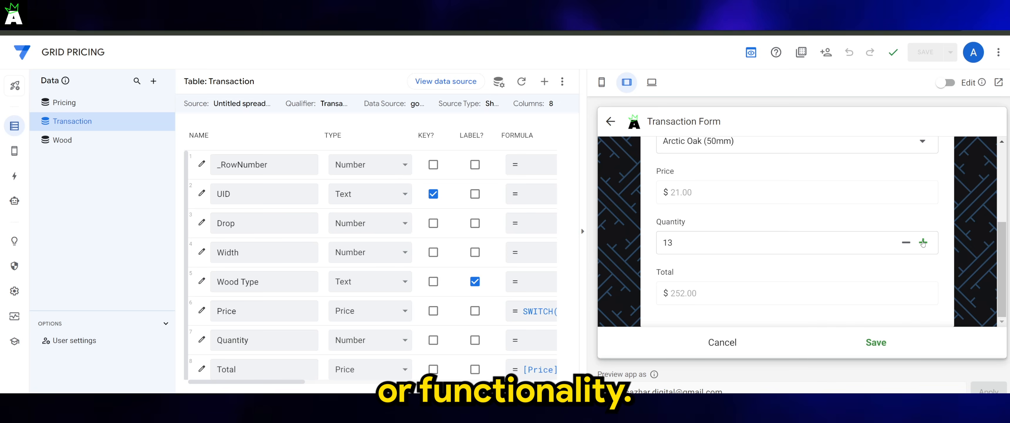
click(887, 343)
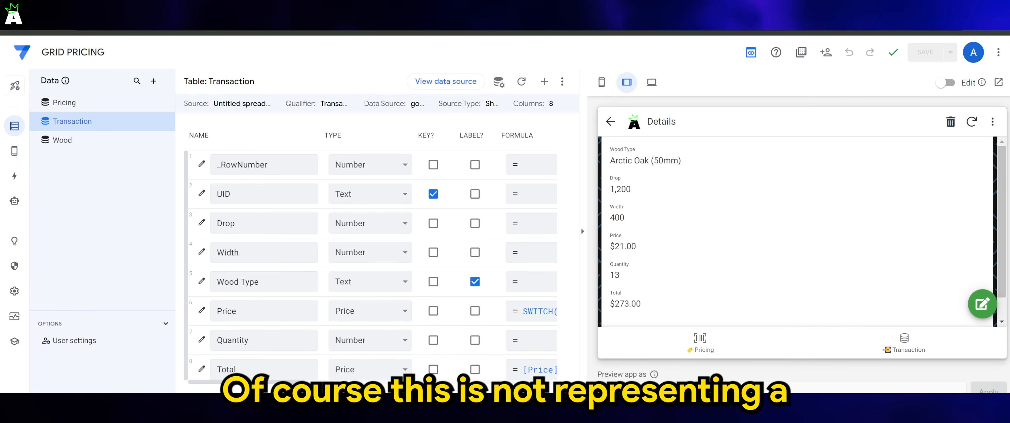
click(907, 348)
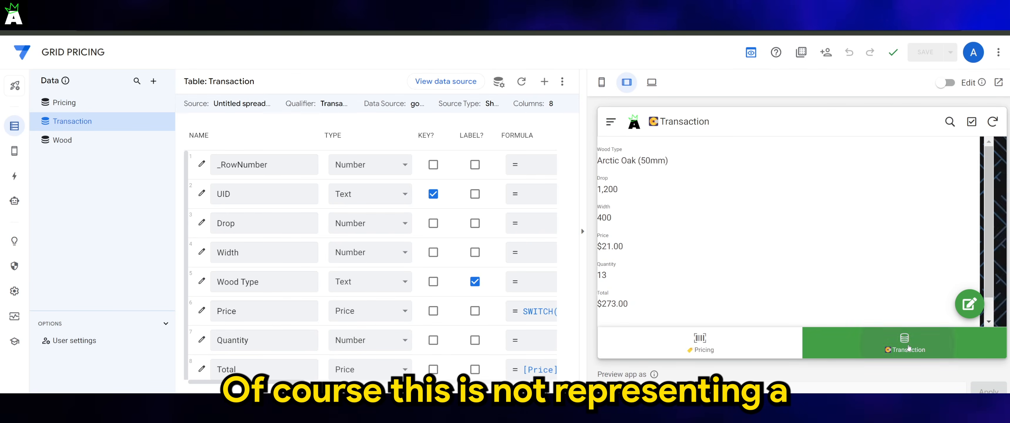